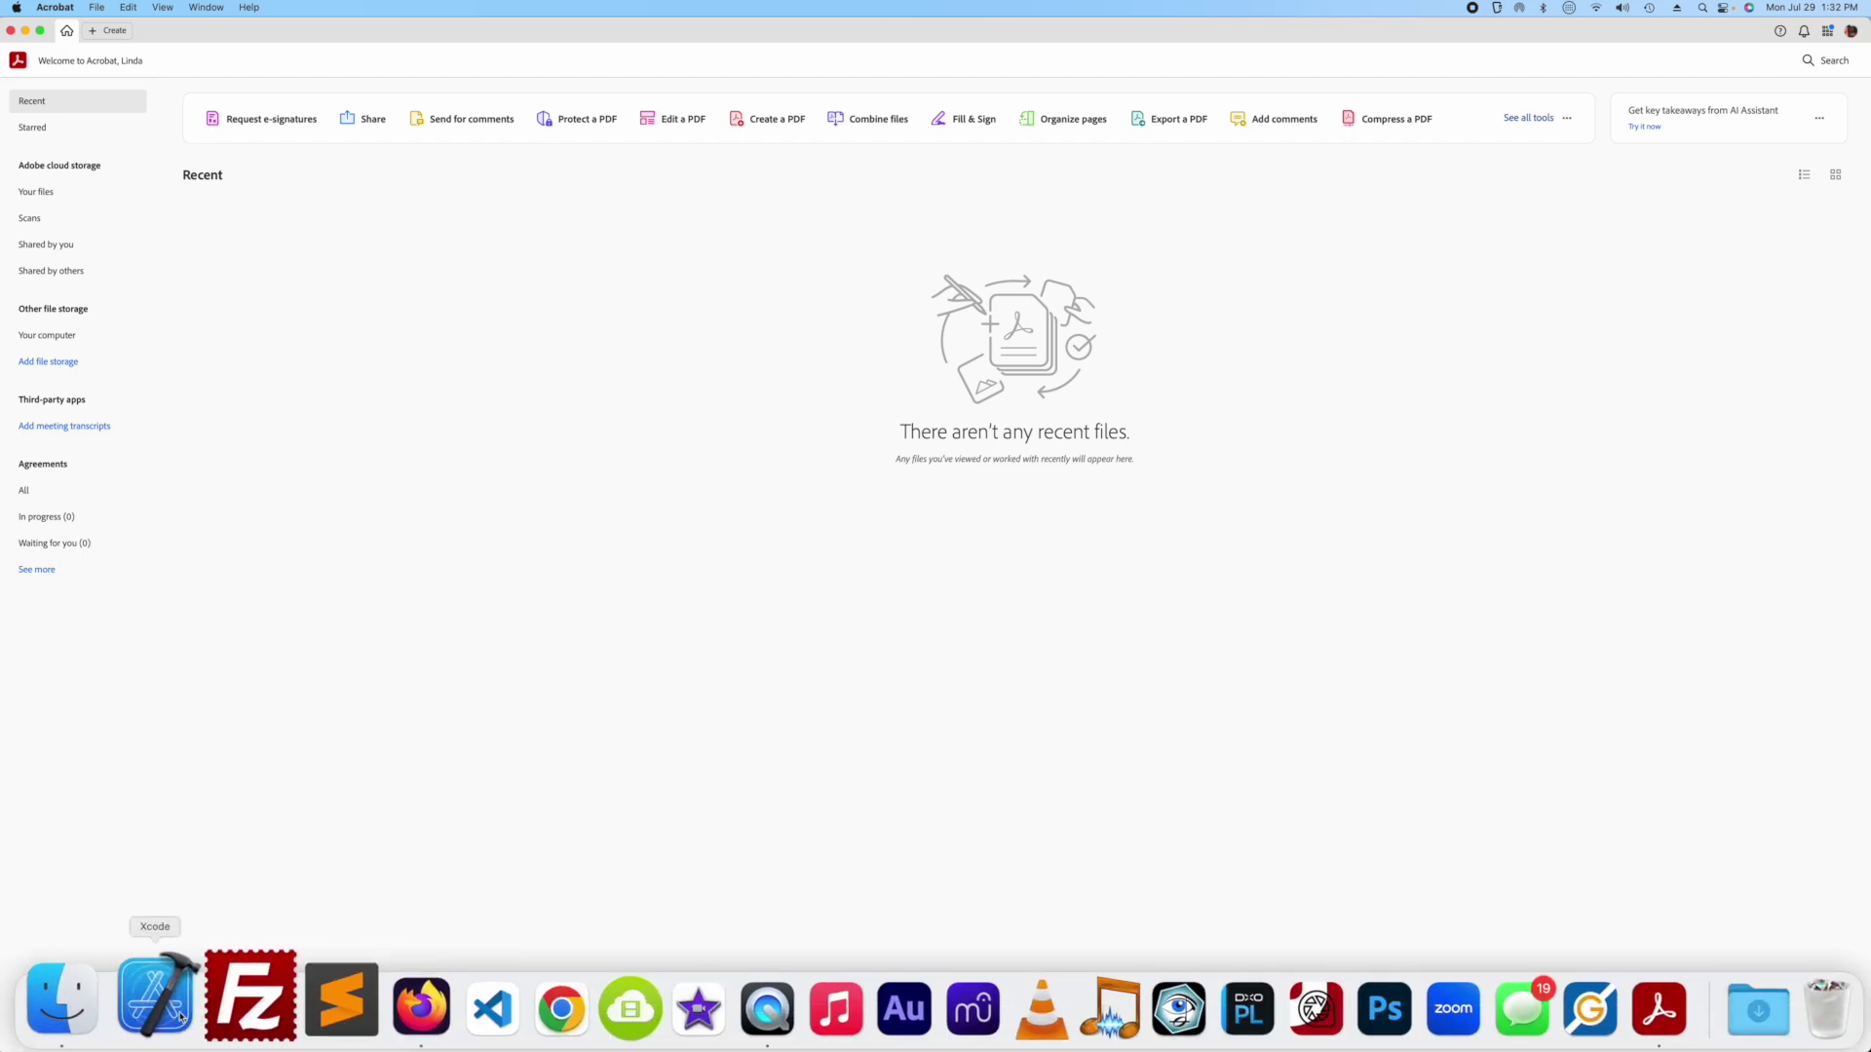
Open Reels.pdf from the Downloads folder in Finder and go to its Table of Contents page.
left_click(61, 1004)
double_click(770, 241)
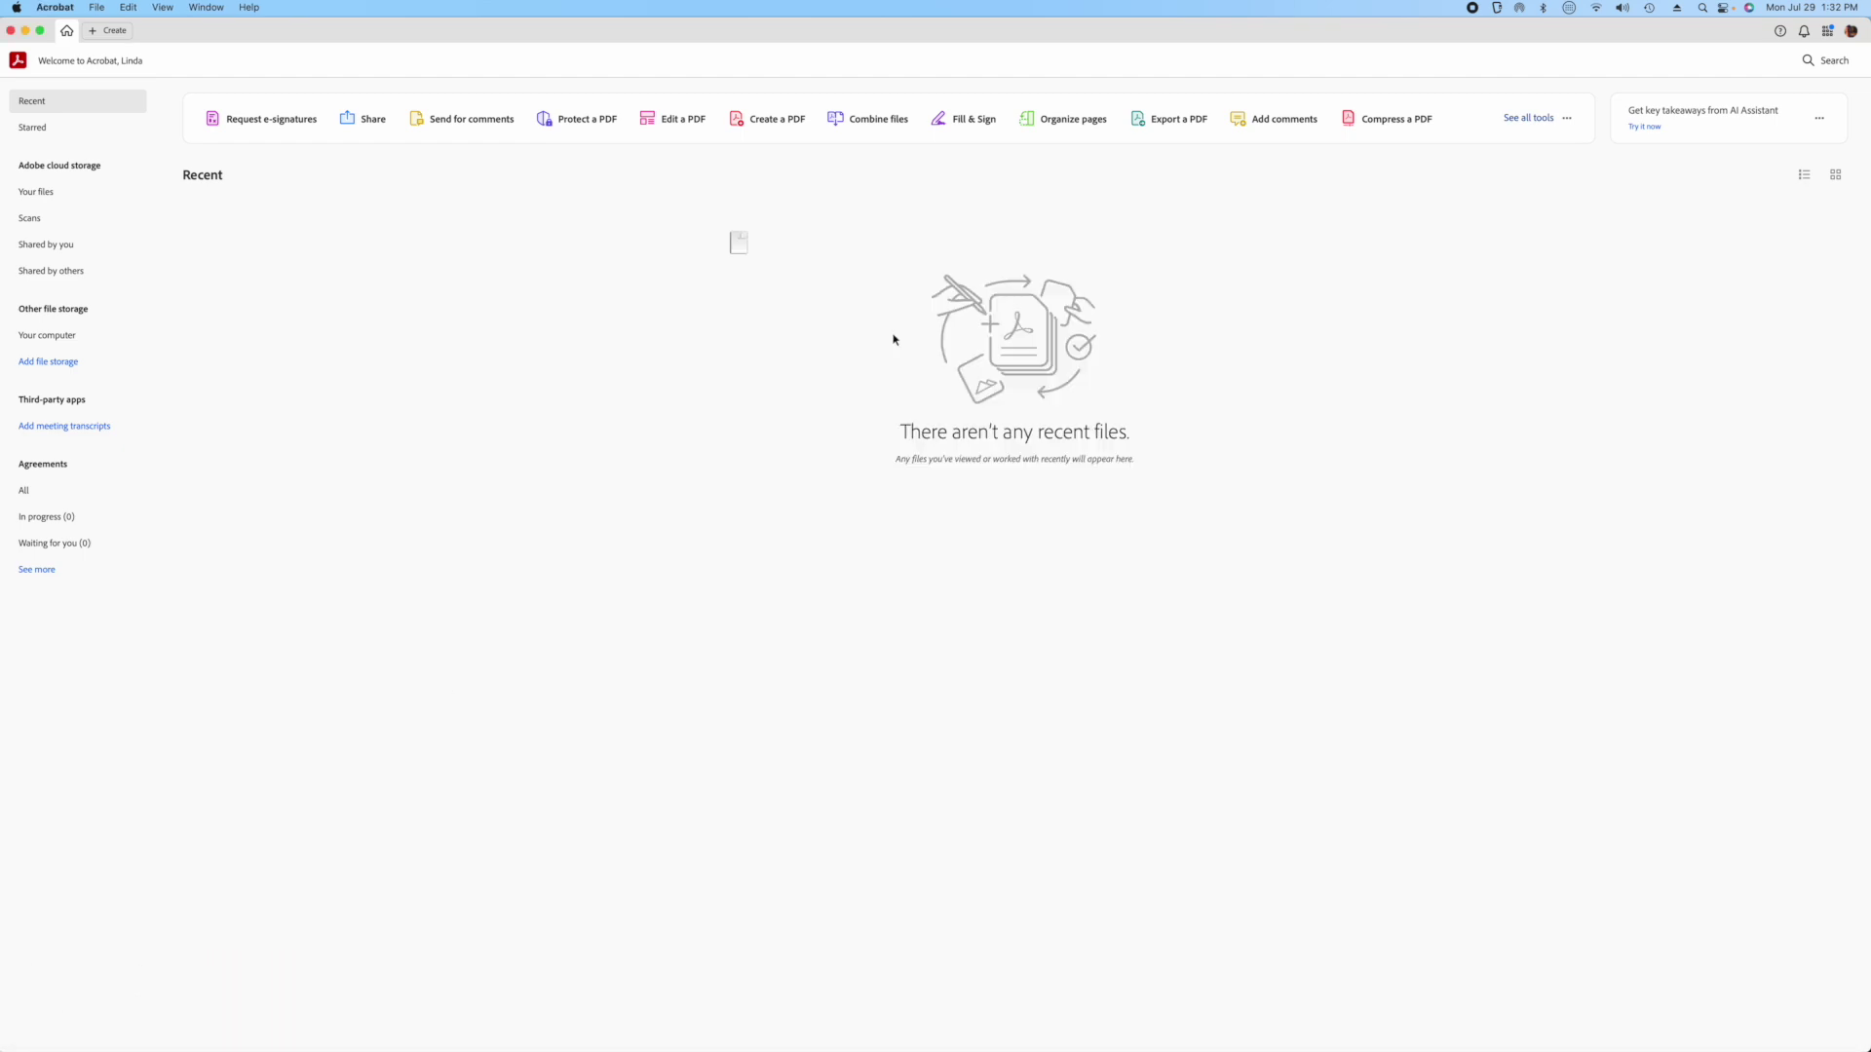
scroll(1121, 507, "down", 7)
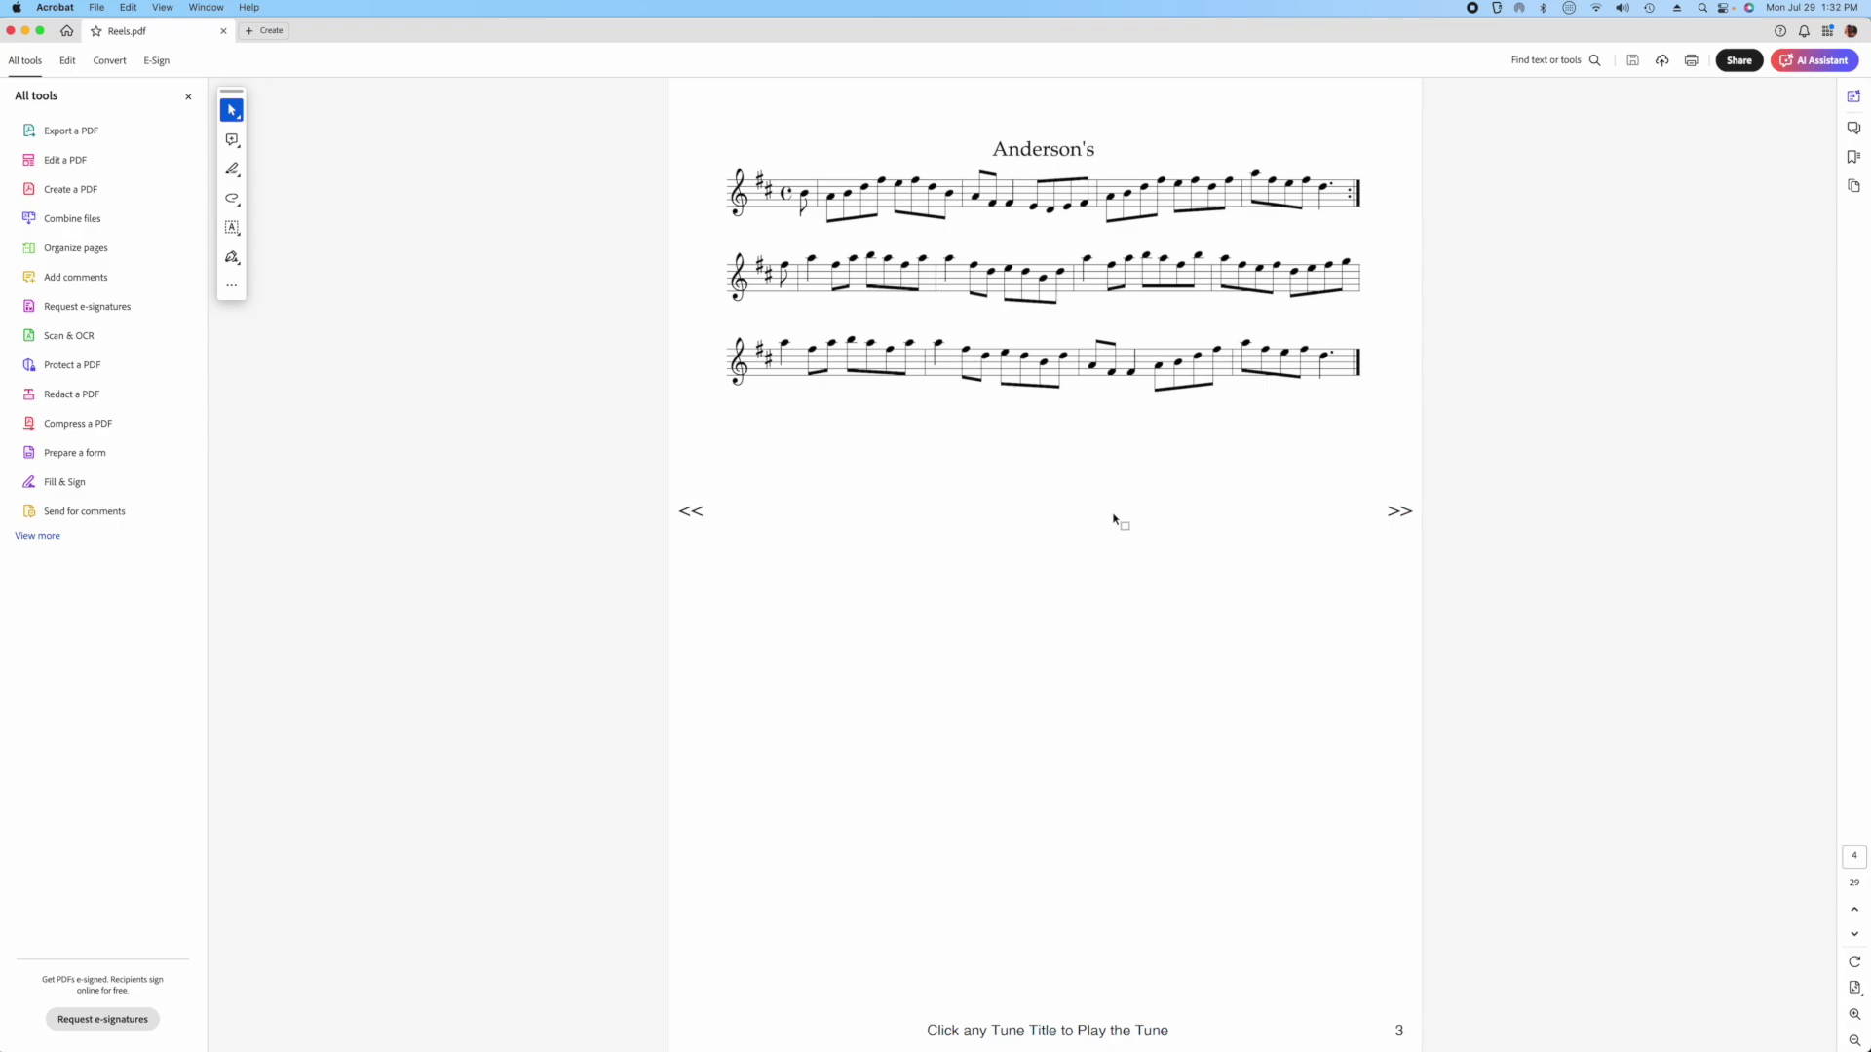
scroll(1122, 516, "up", 1)
scroll(1121, 516, "up", 5)
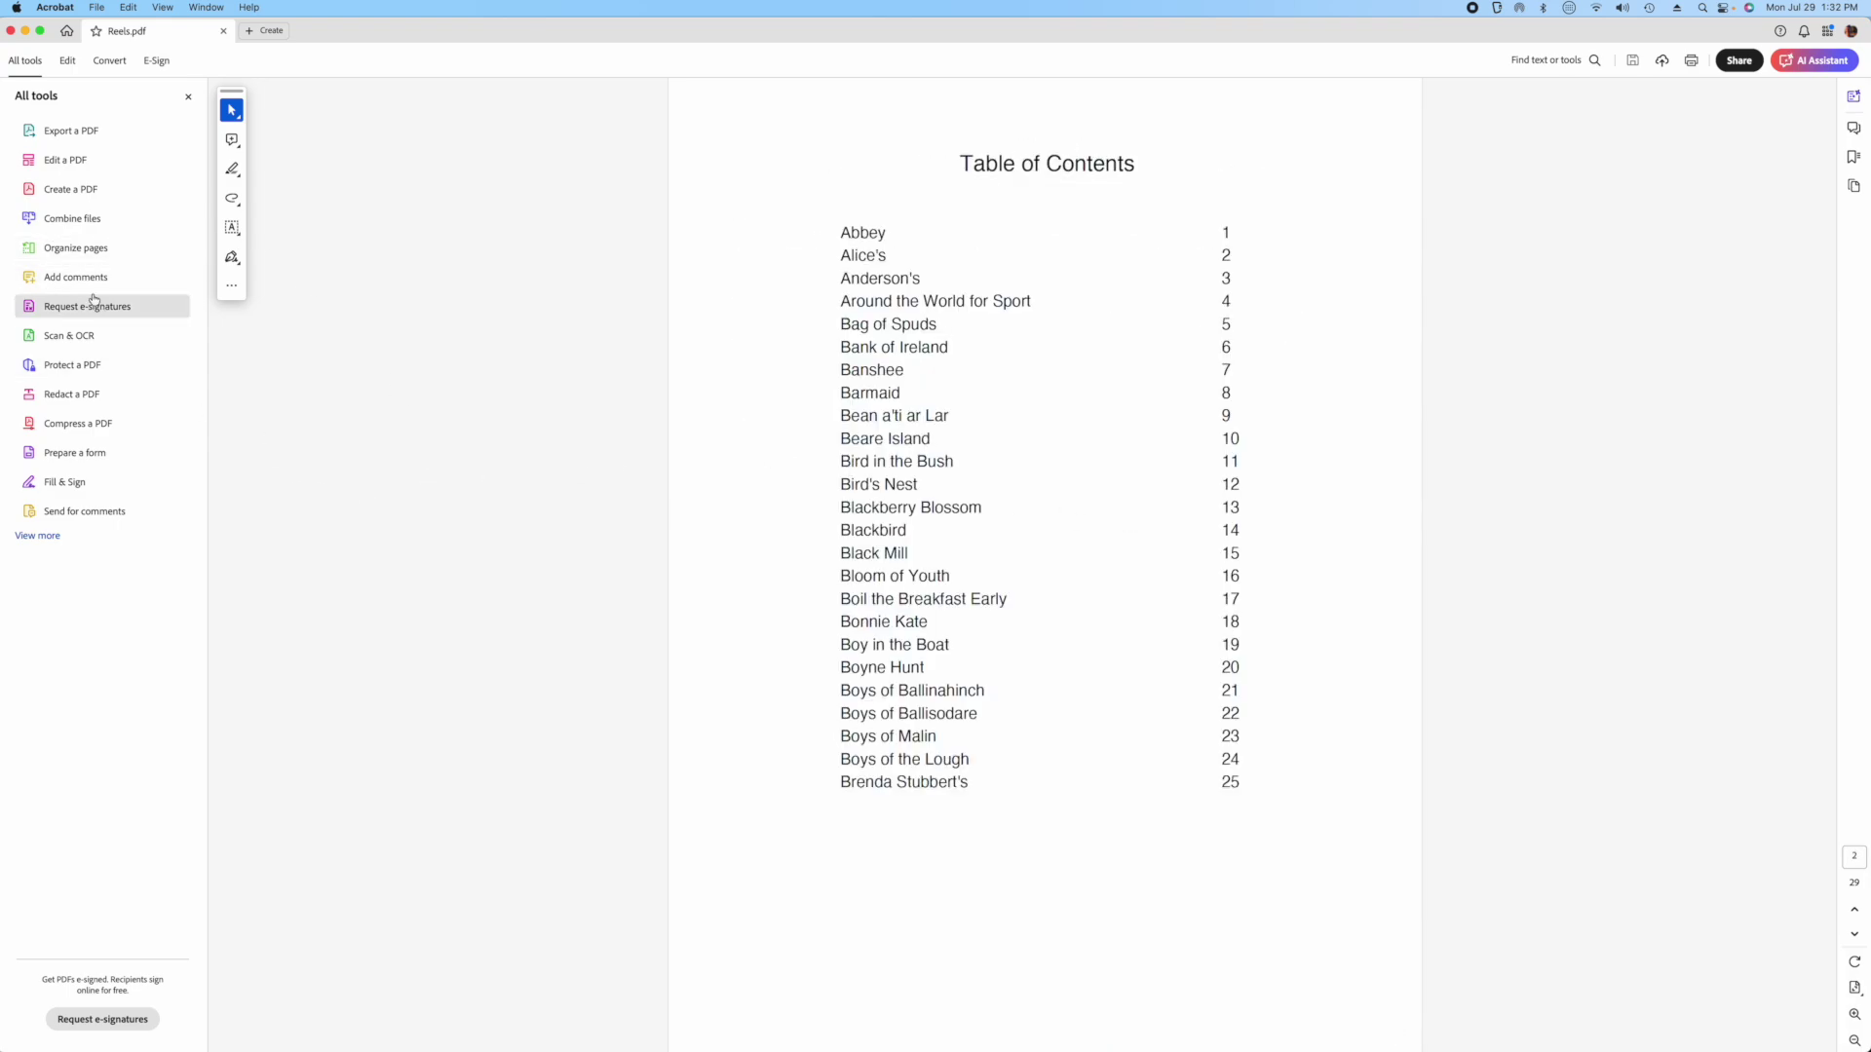
Split the PDF by top level bookmarks into the same folder, using the bookmark names for the file names.
left_click(78, 248)
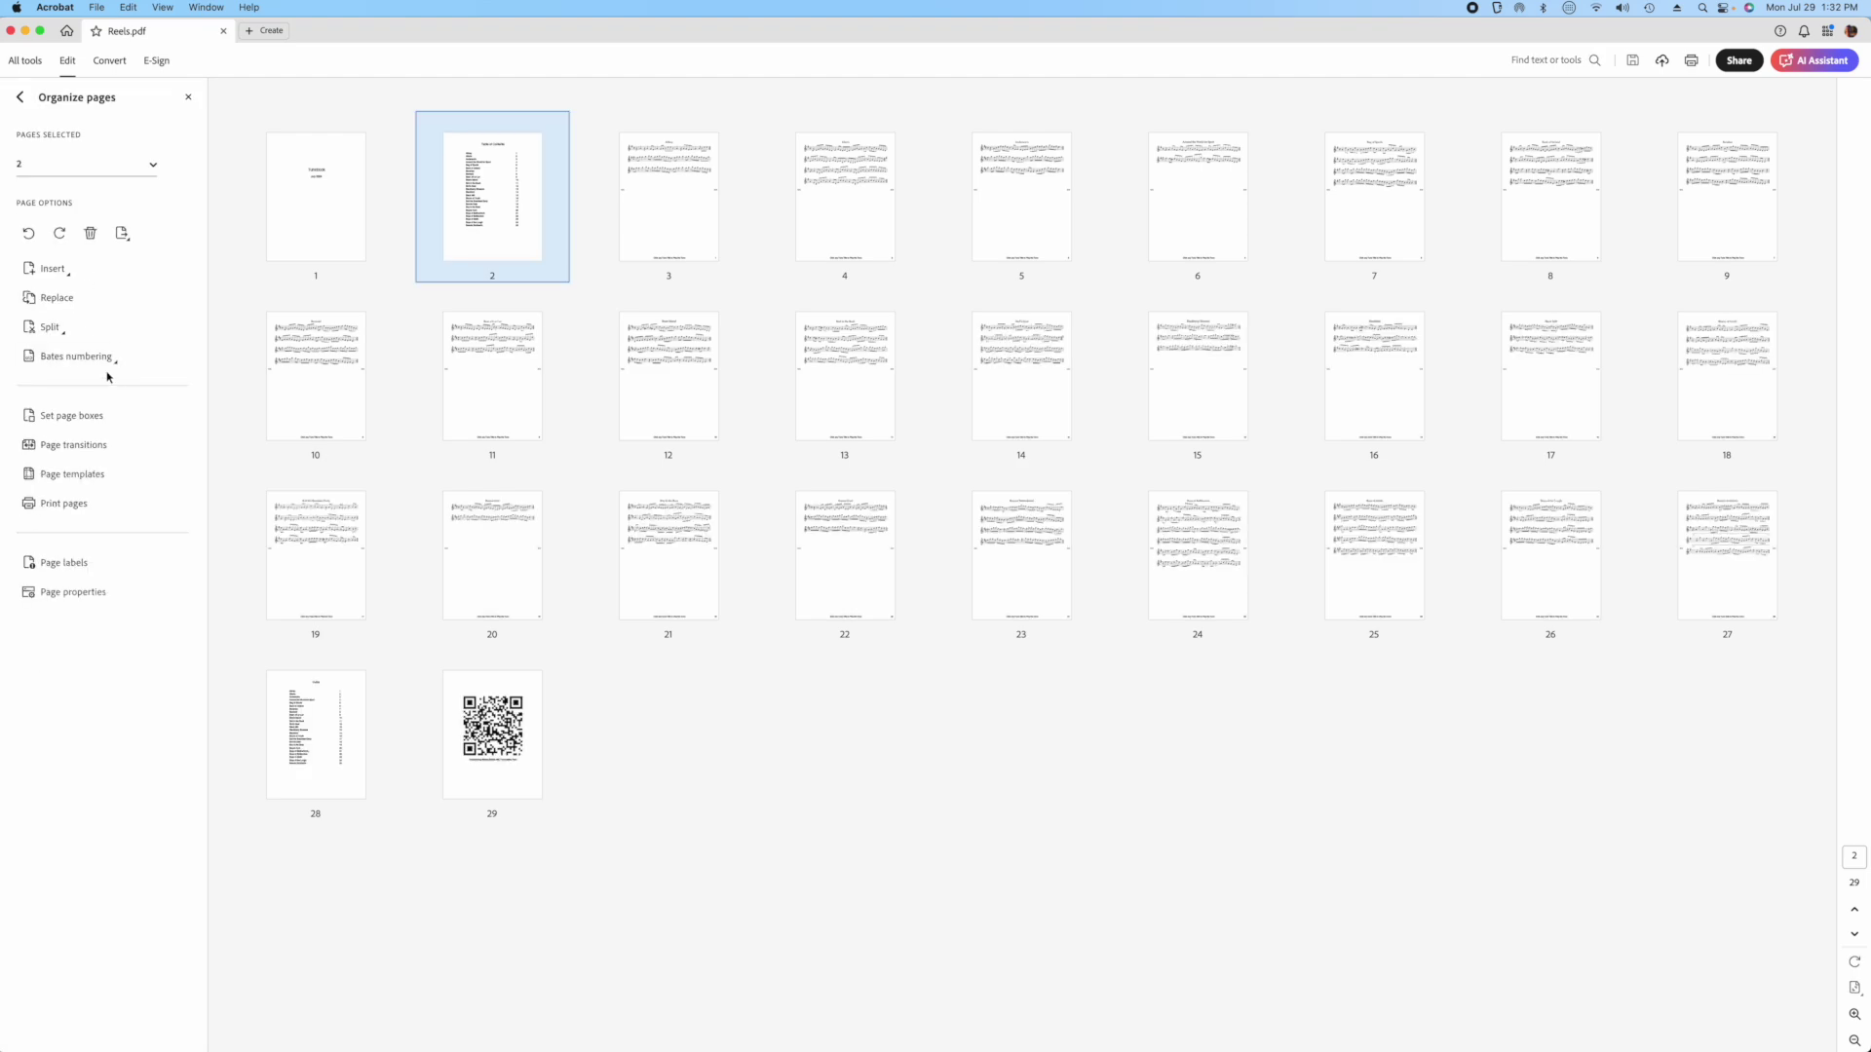
left_click(48, 327)
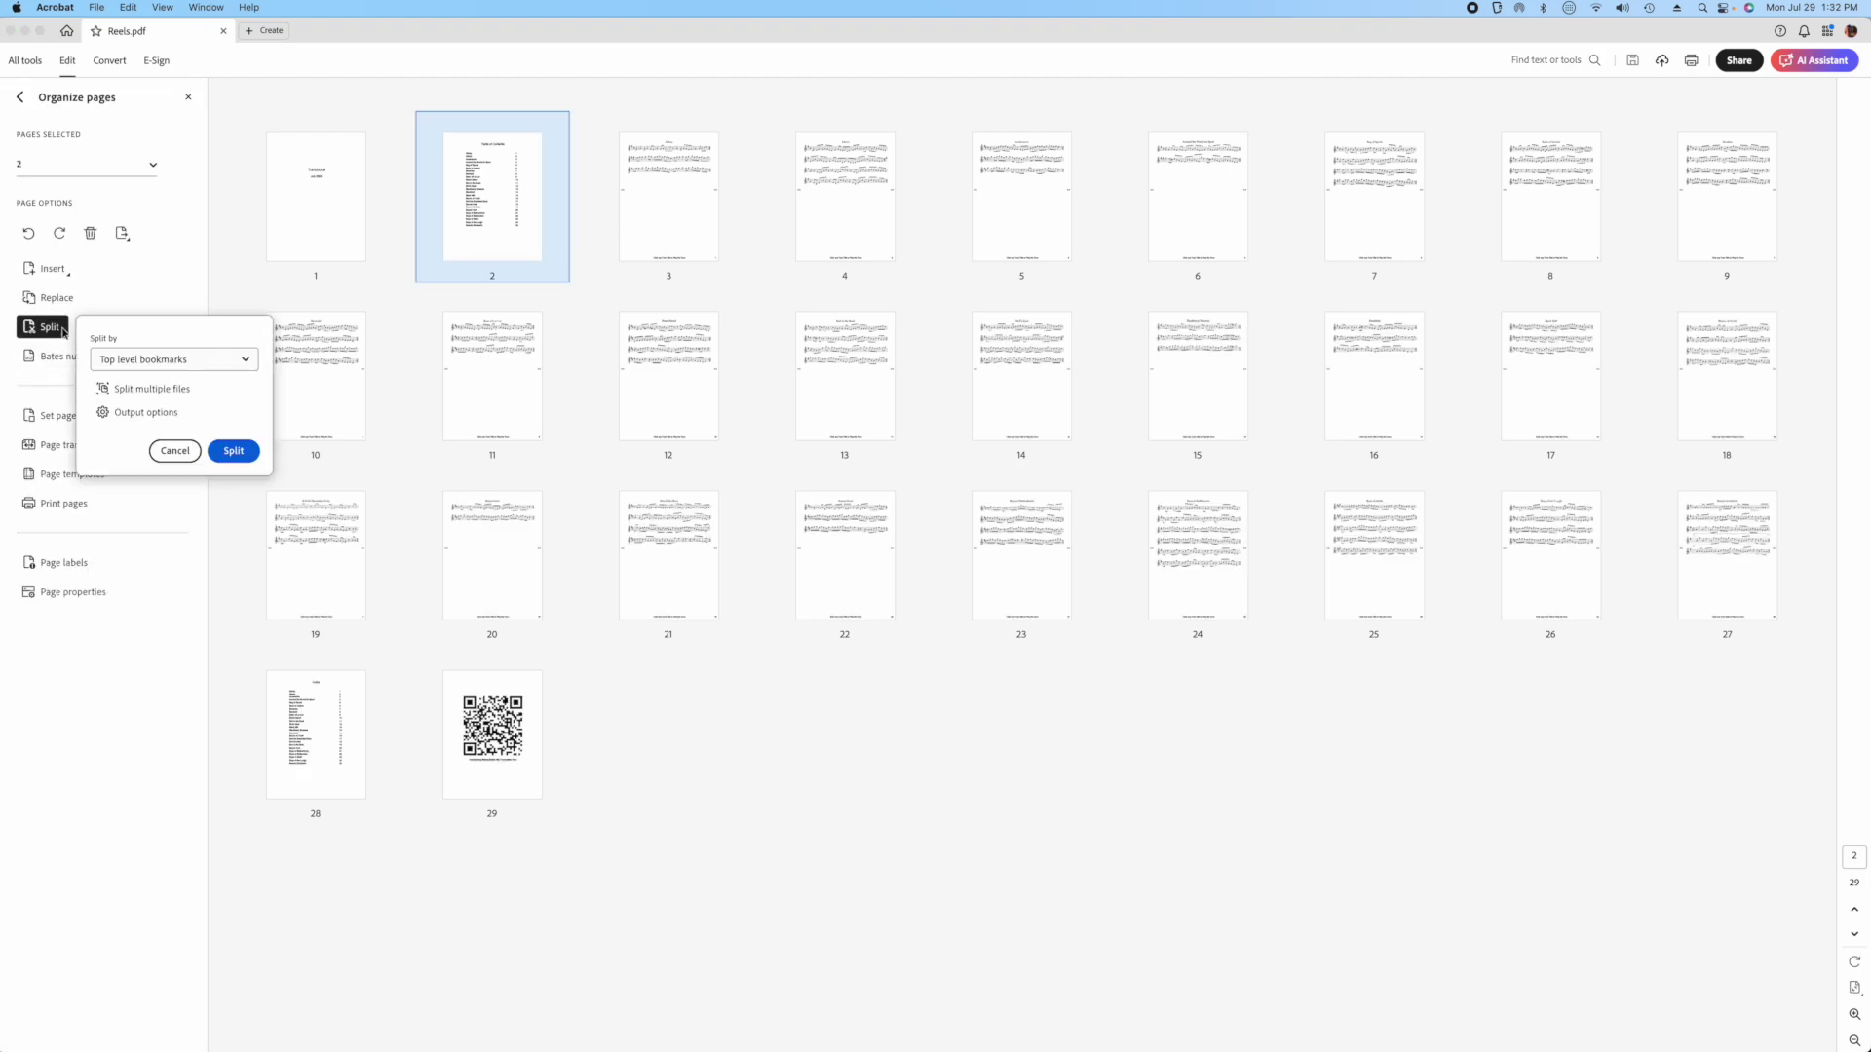
left_click(146, 413)
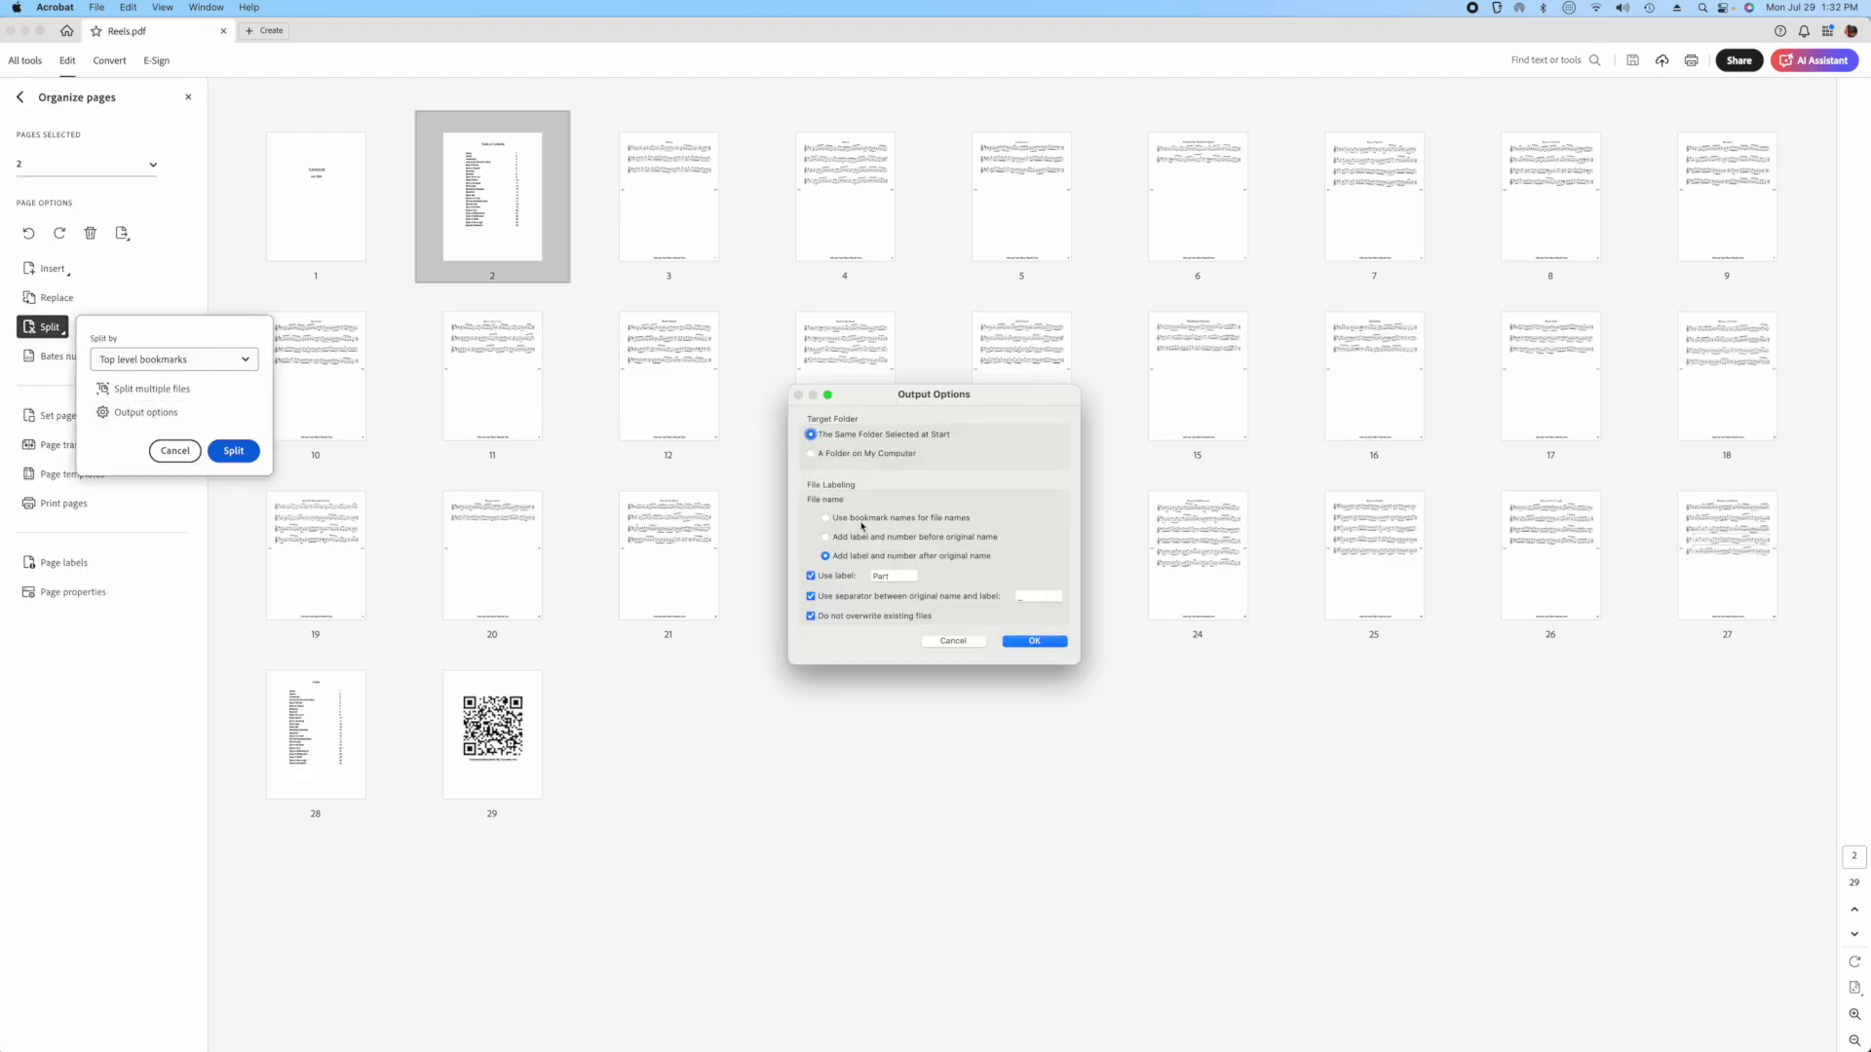
left_click(892, 526)
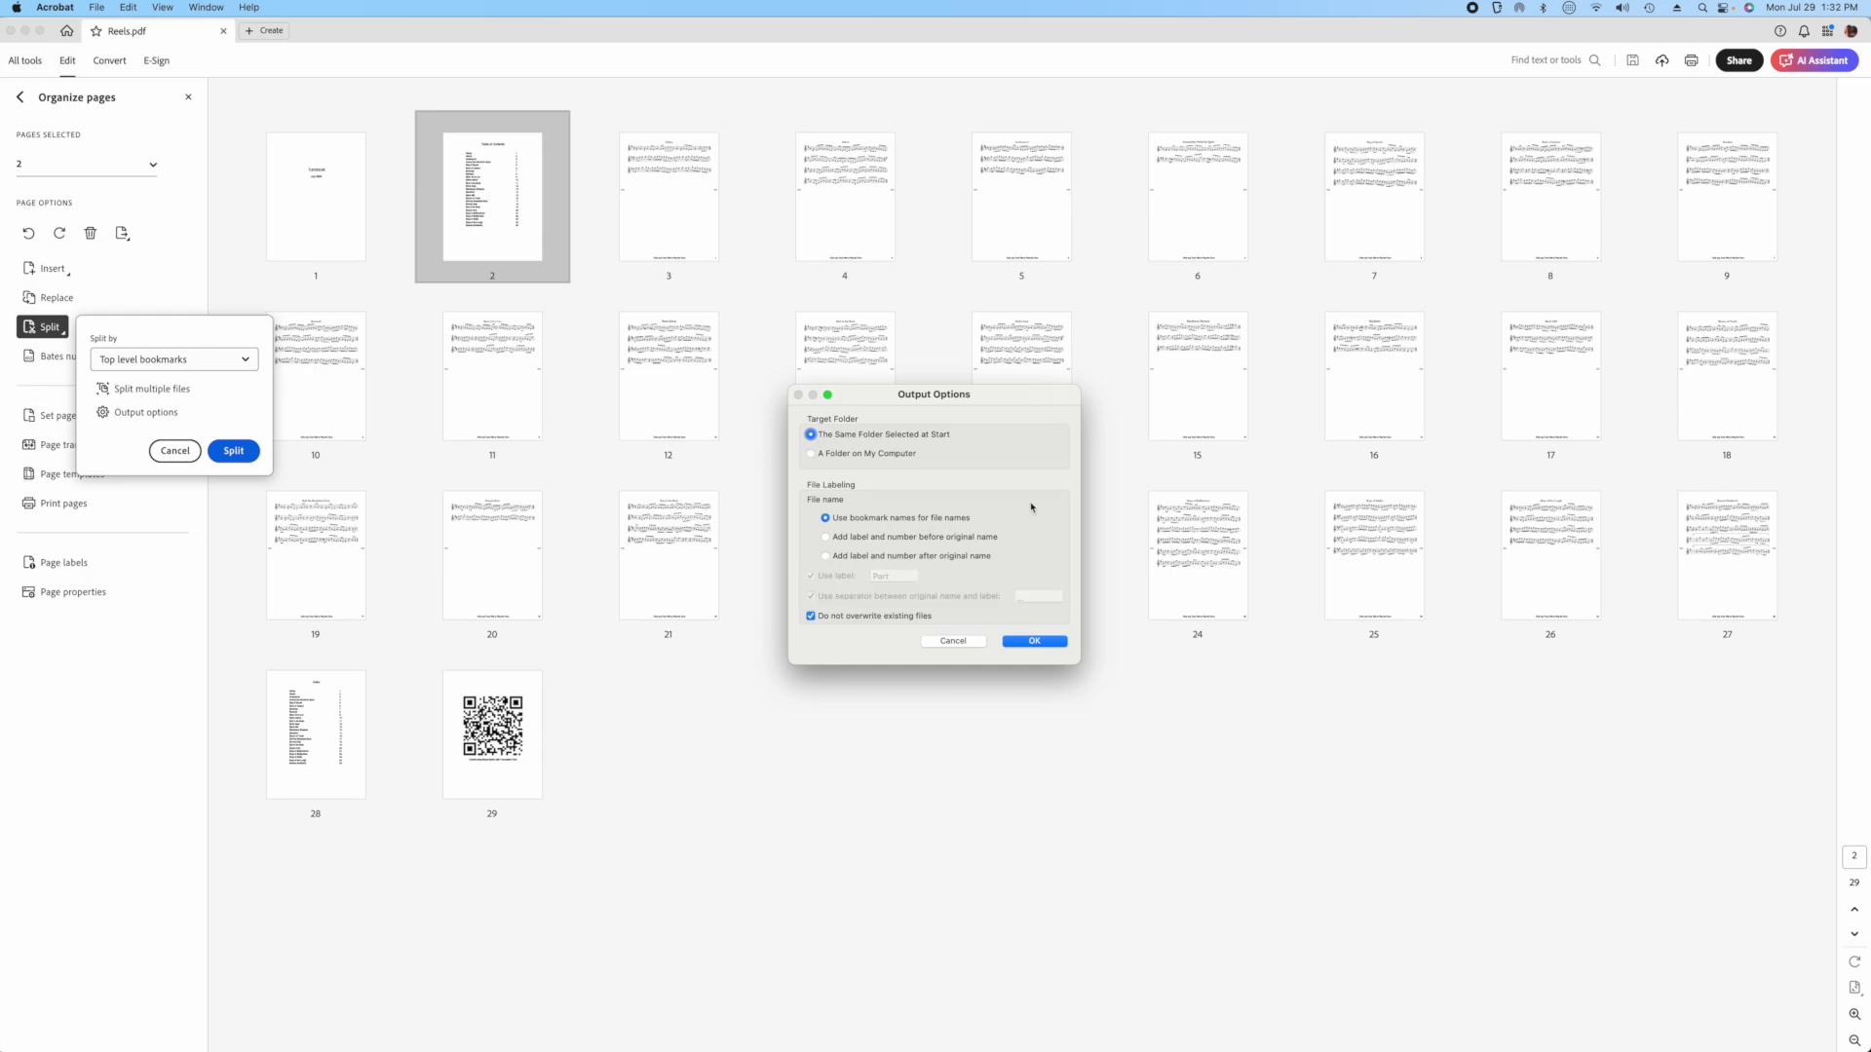
left_click(1033, 641)
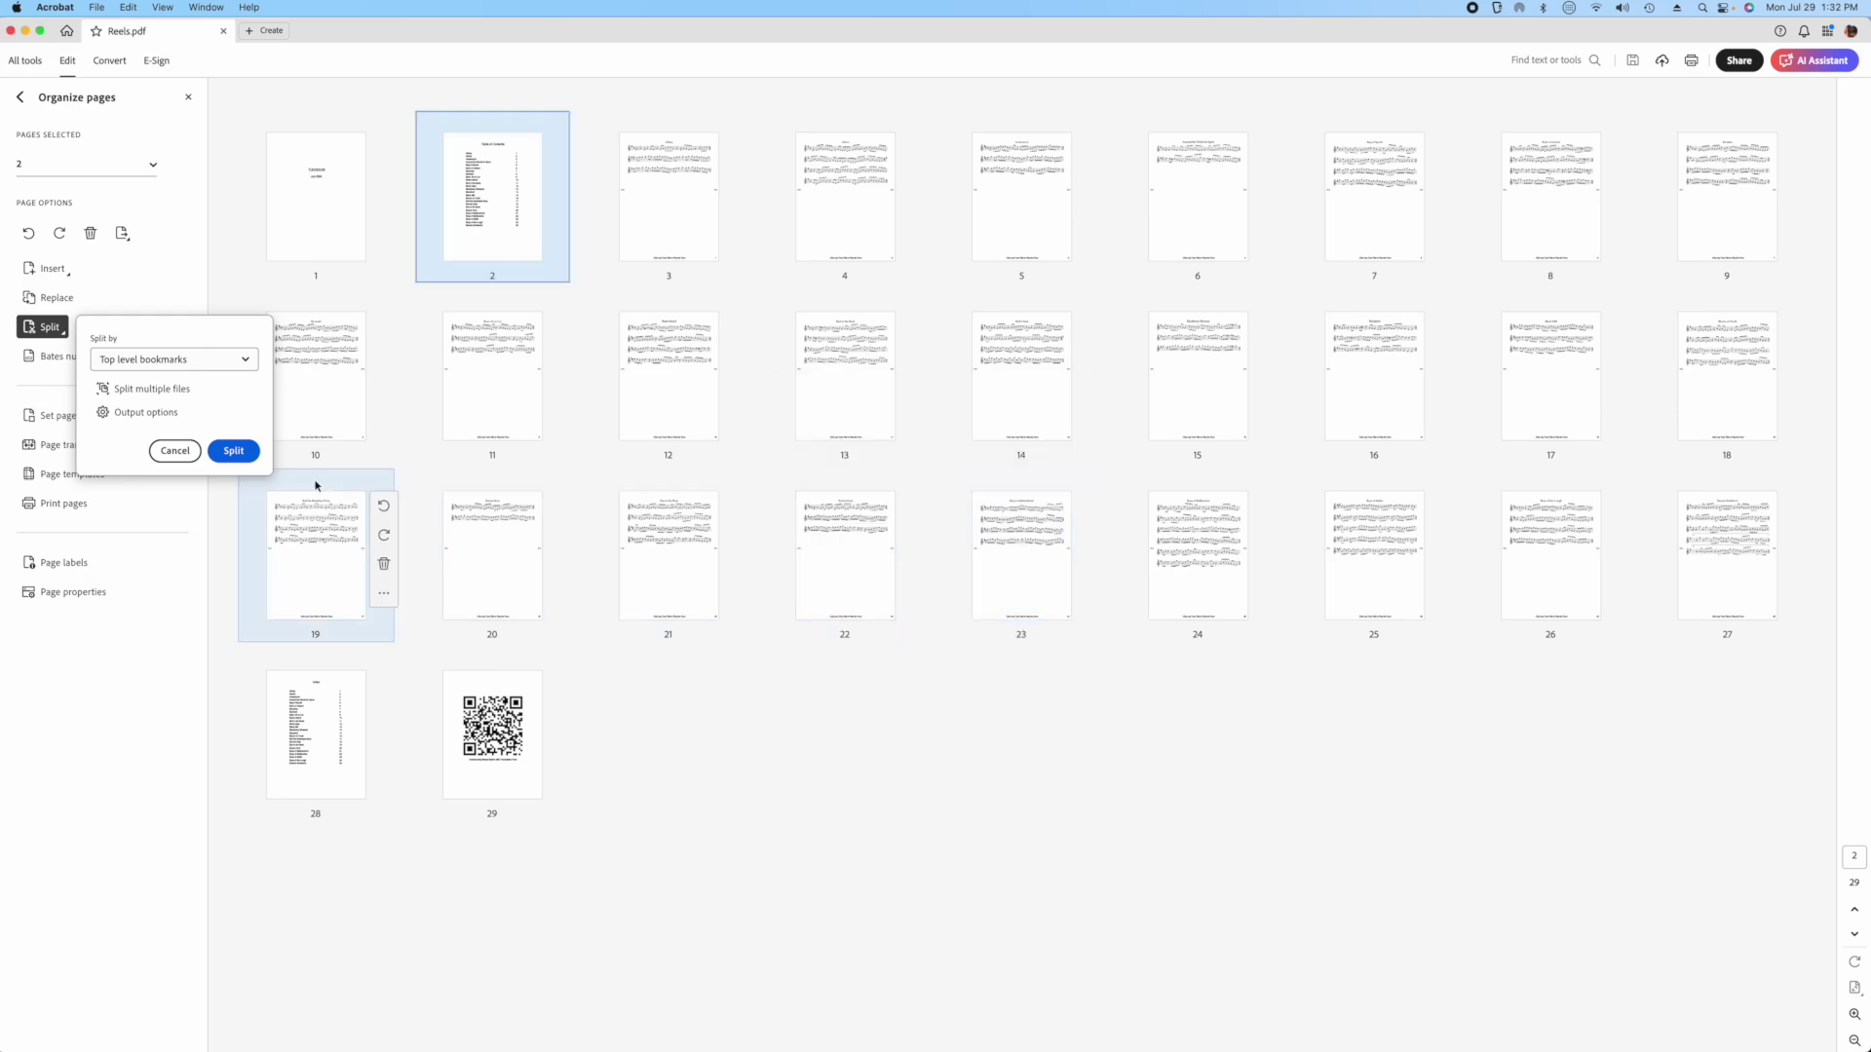
left_click(218, 451)
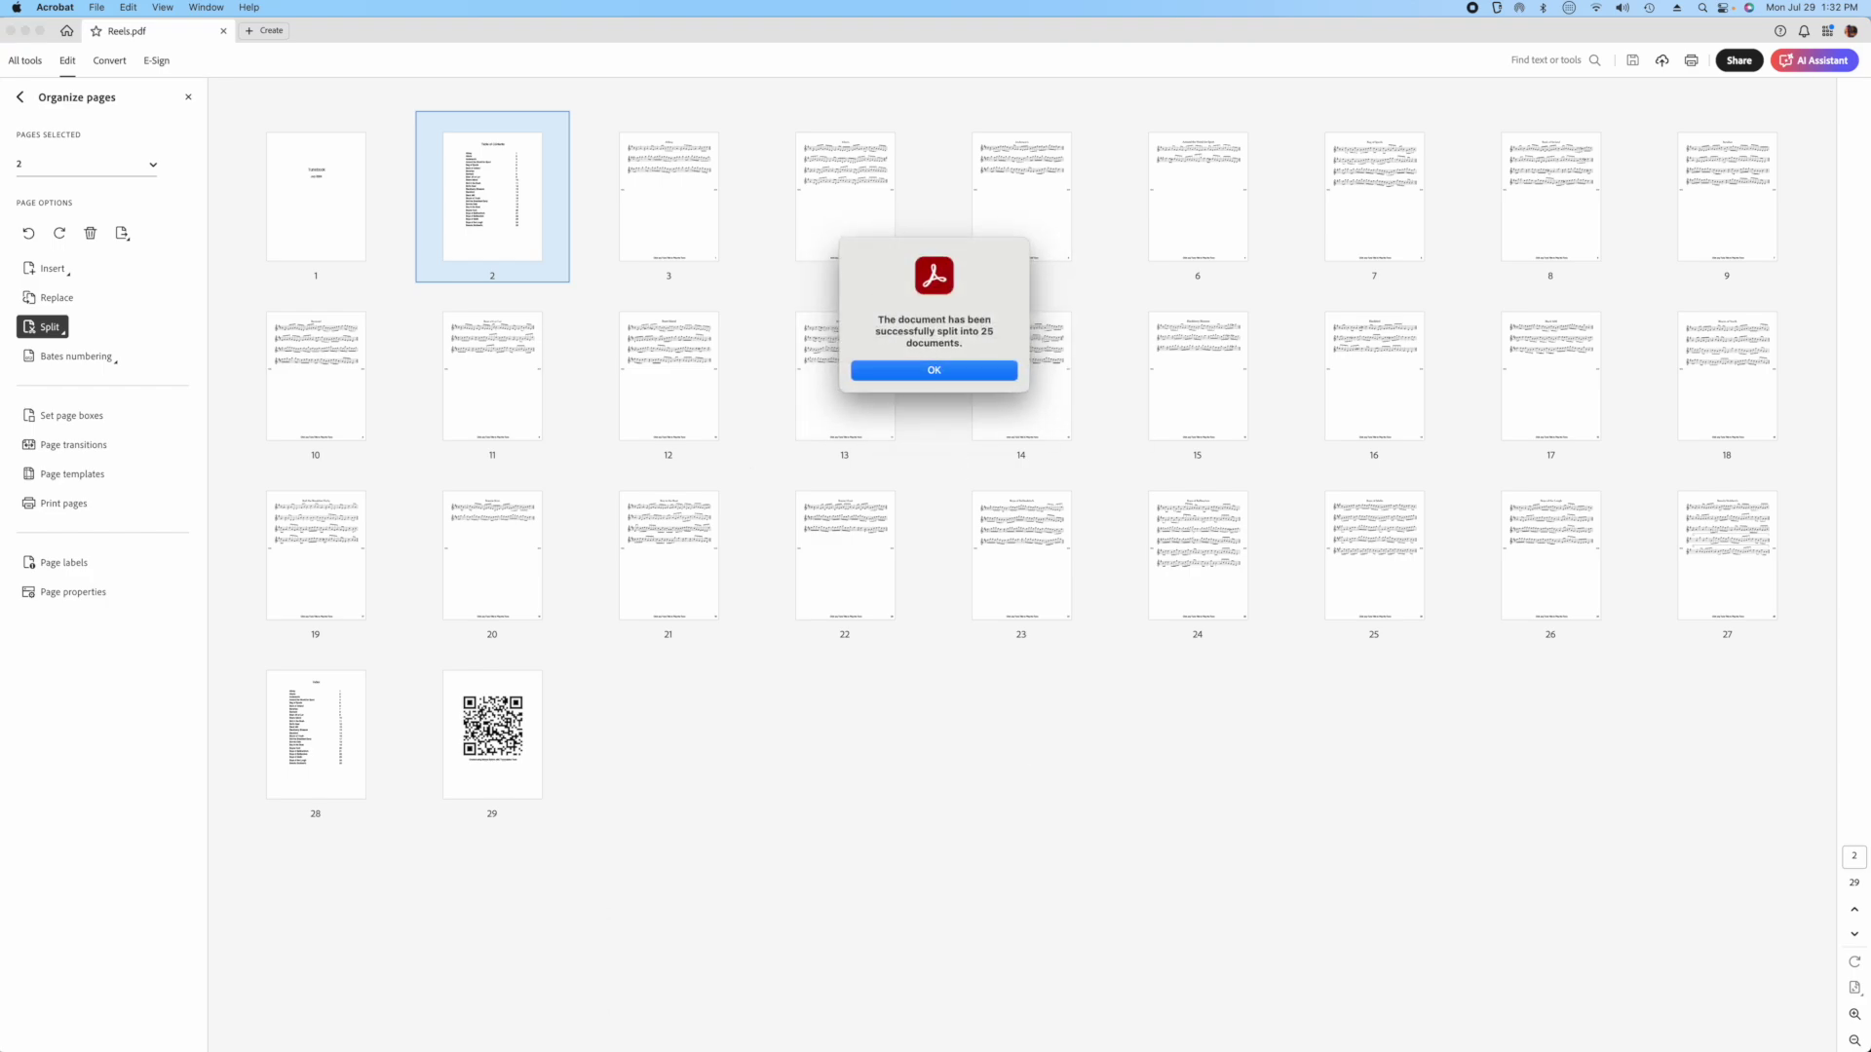
key("Return")
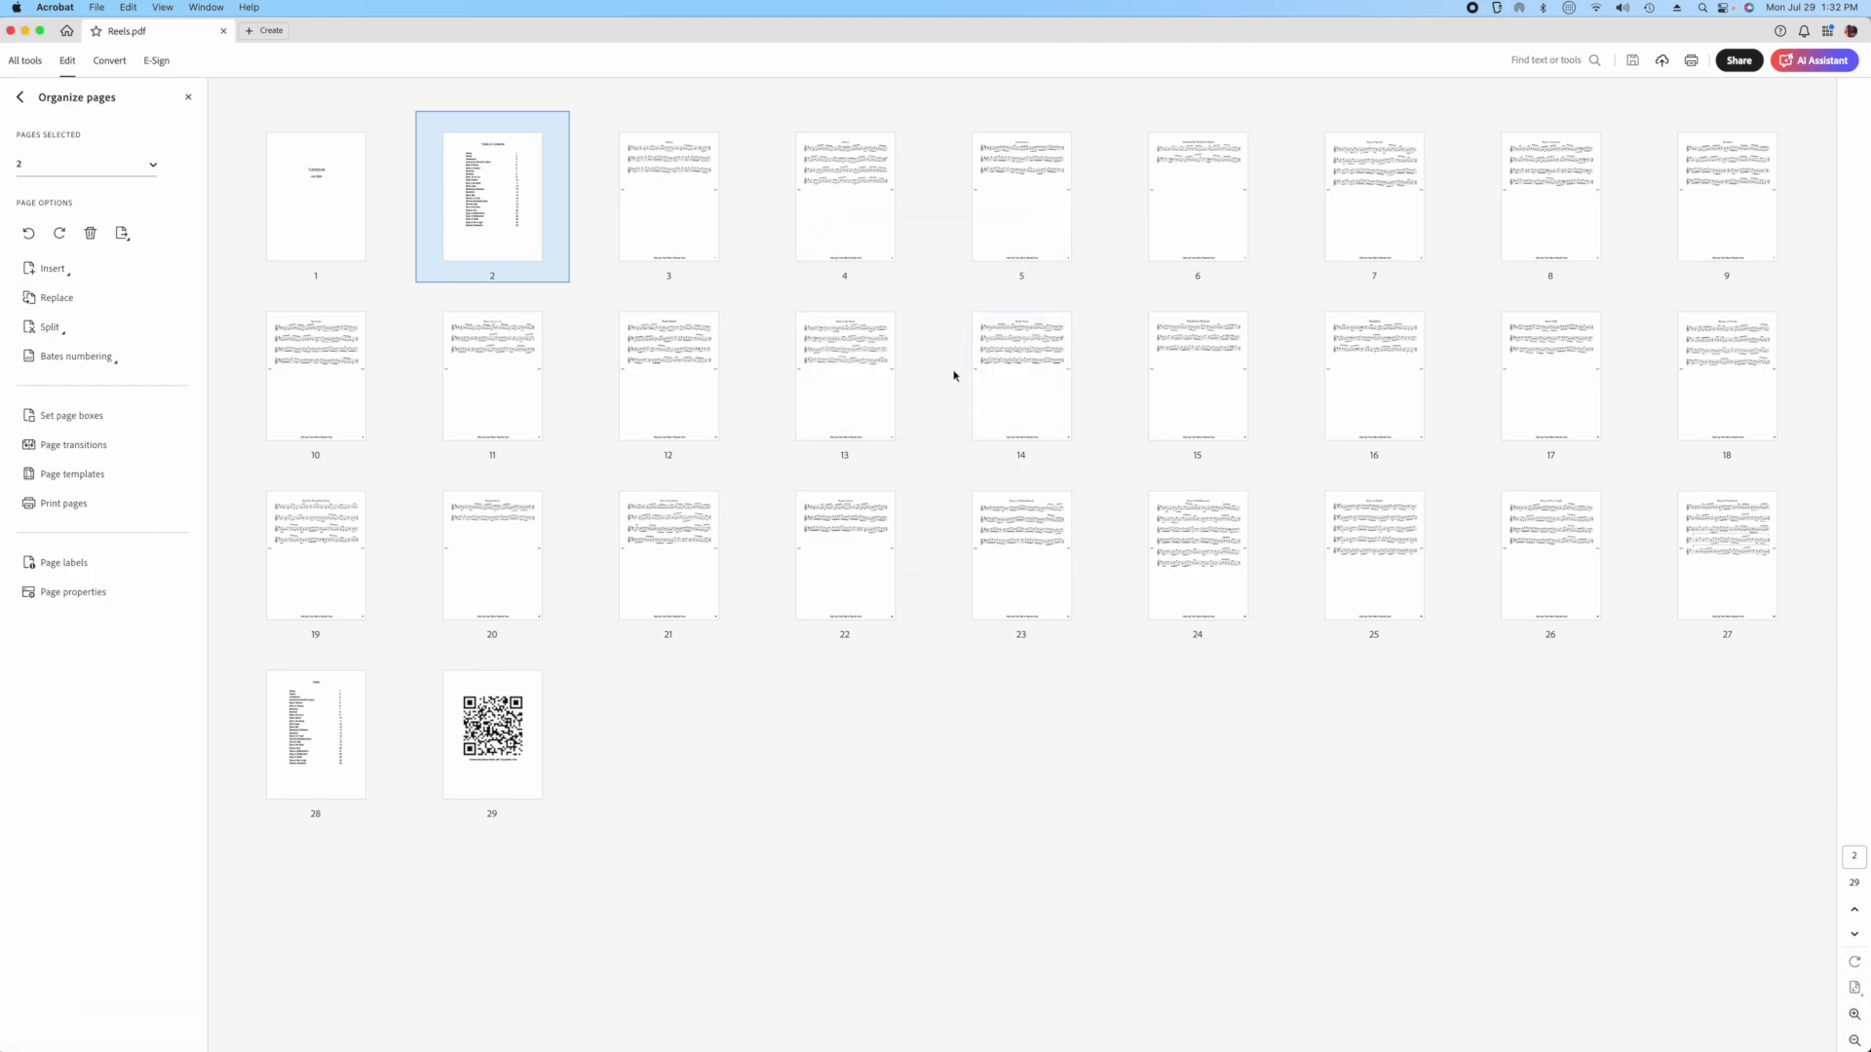
Switch to Finder to check the split tune PDFs and their sizes in Downloads, and return to Acrobat.
left_click(88, 1003)
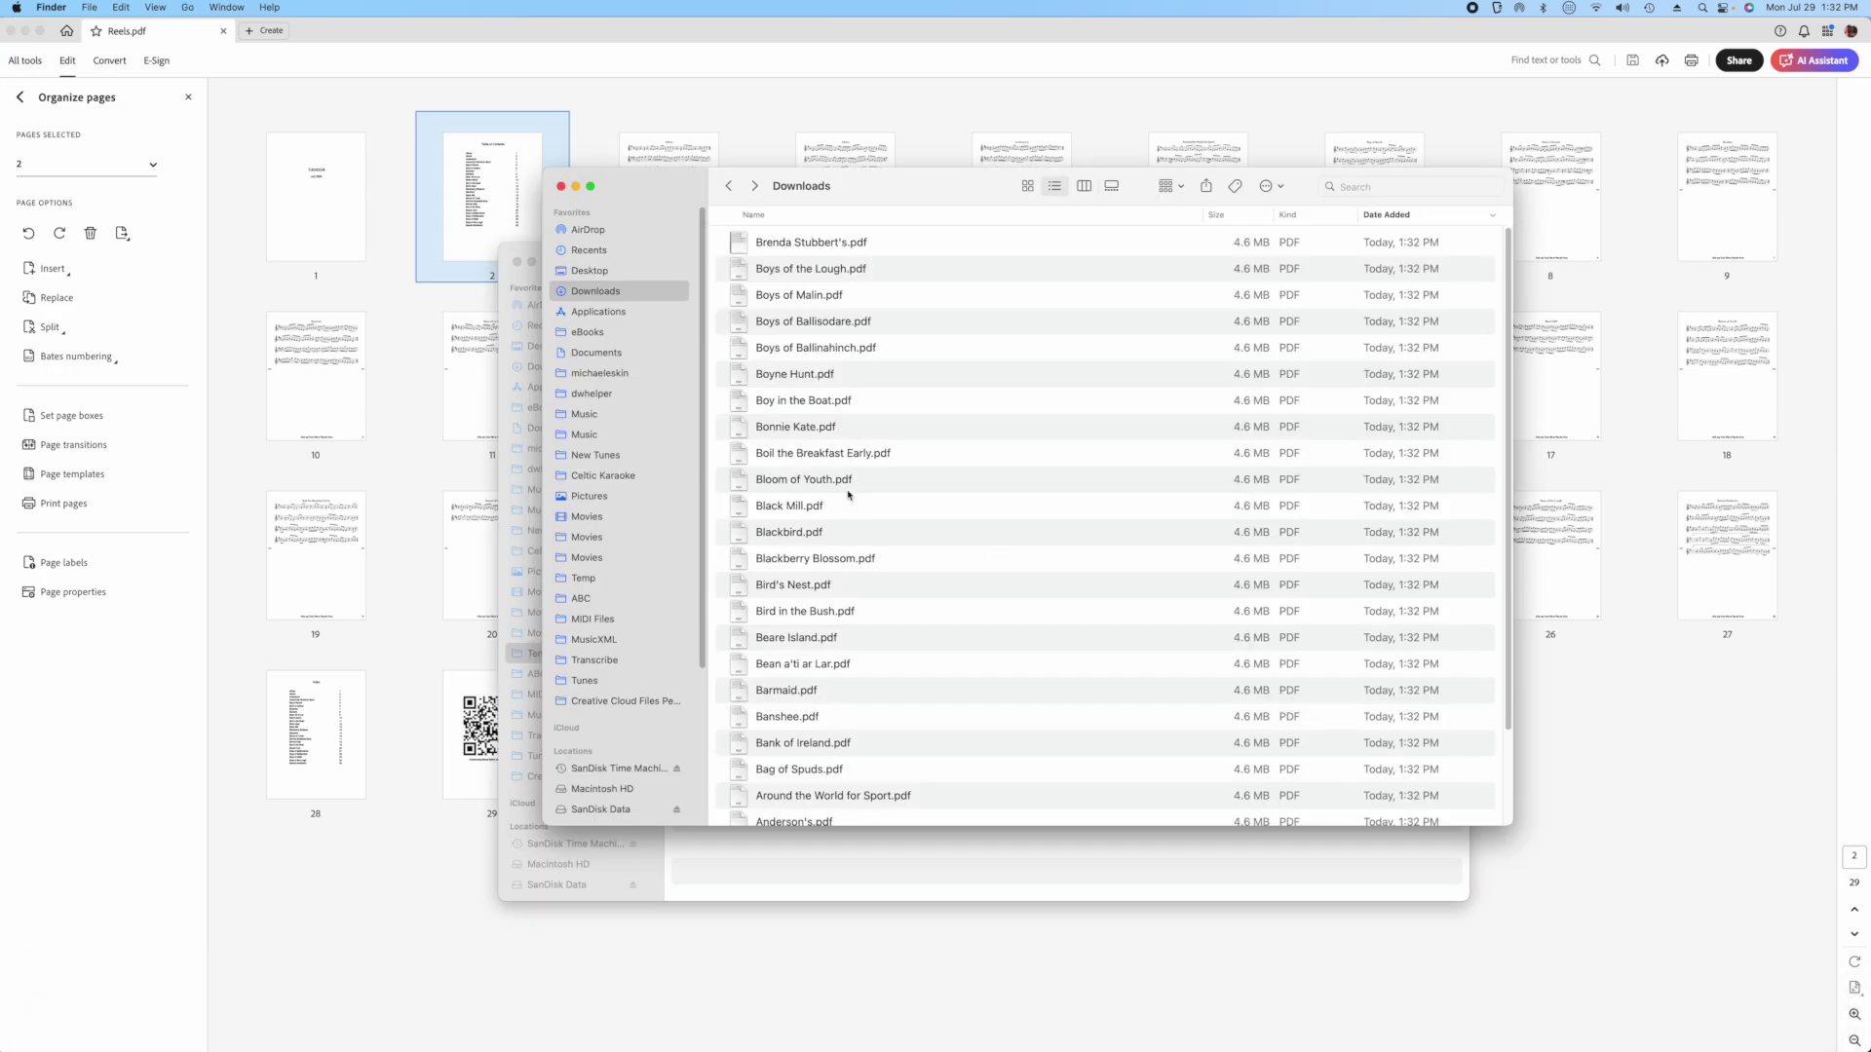
scroll(1204, 564, "down", 3)
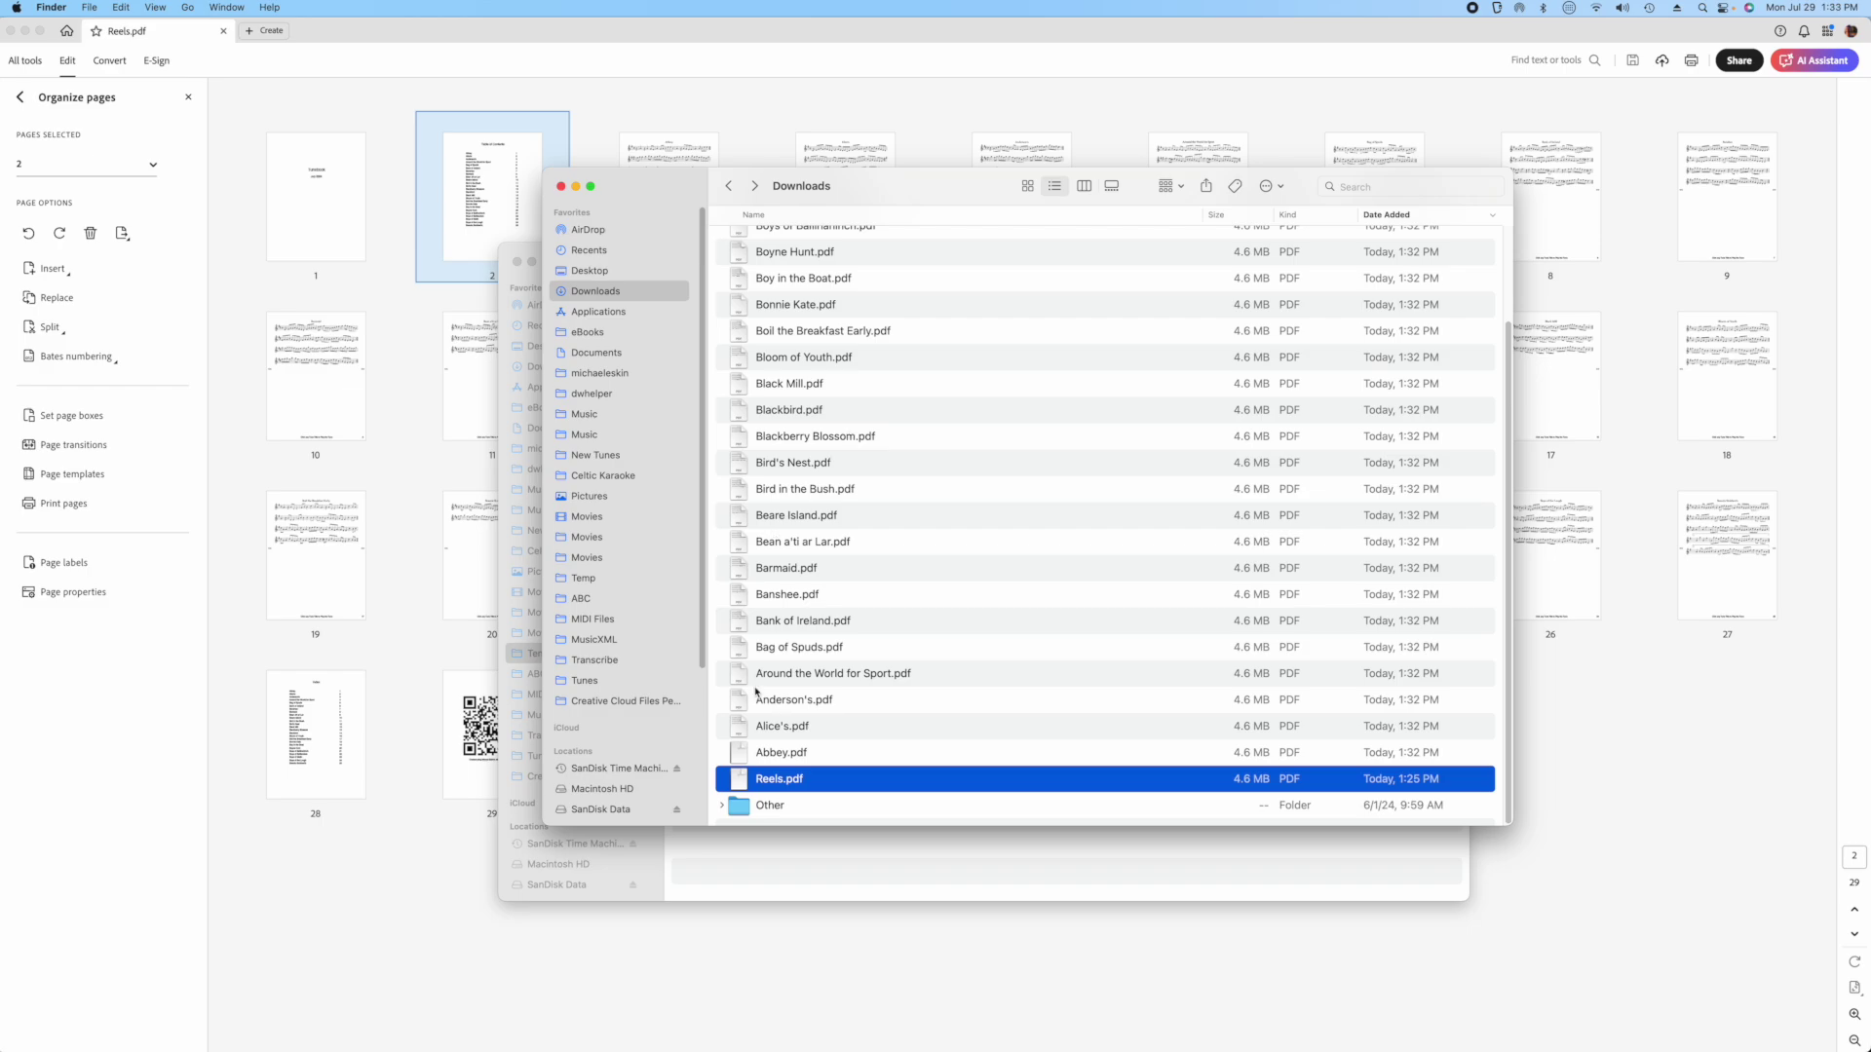
left_click(757, 951)
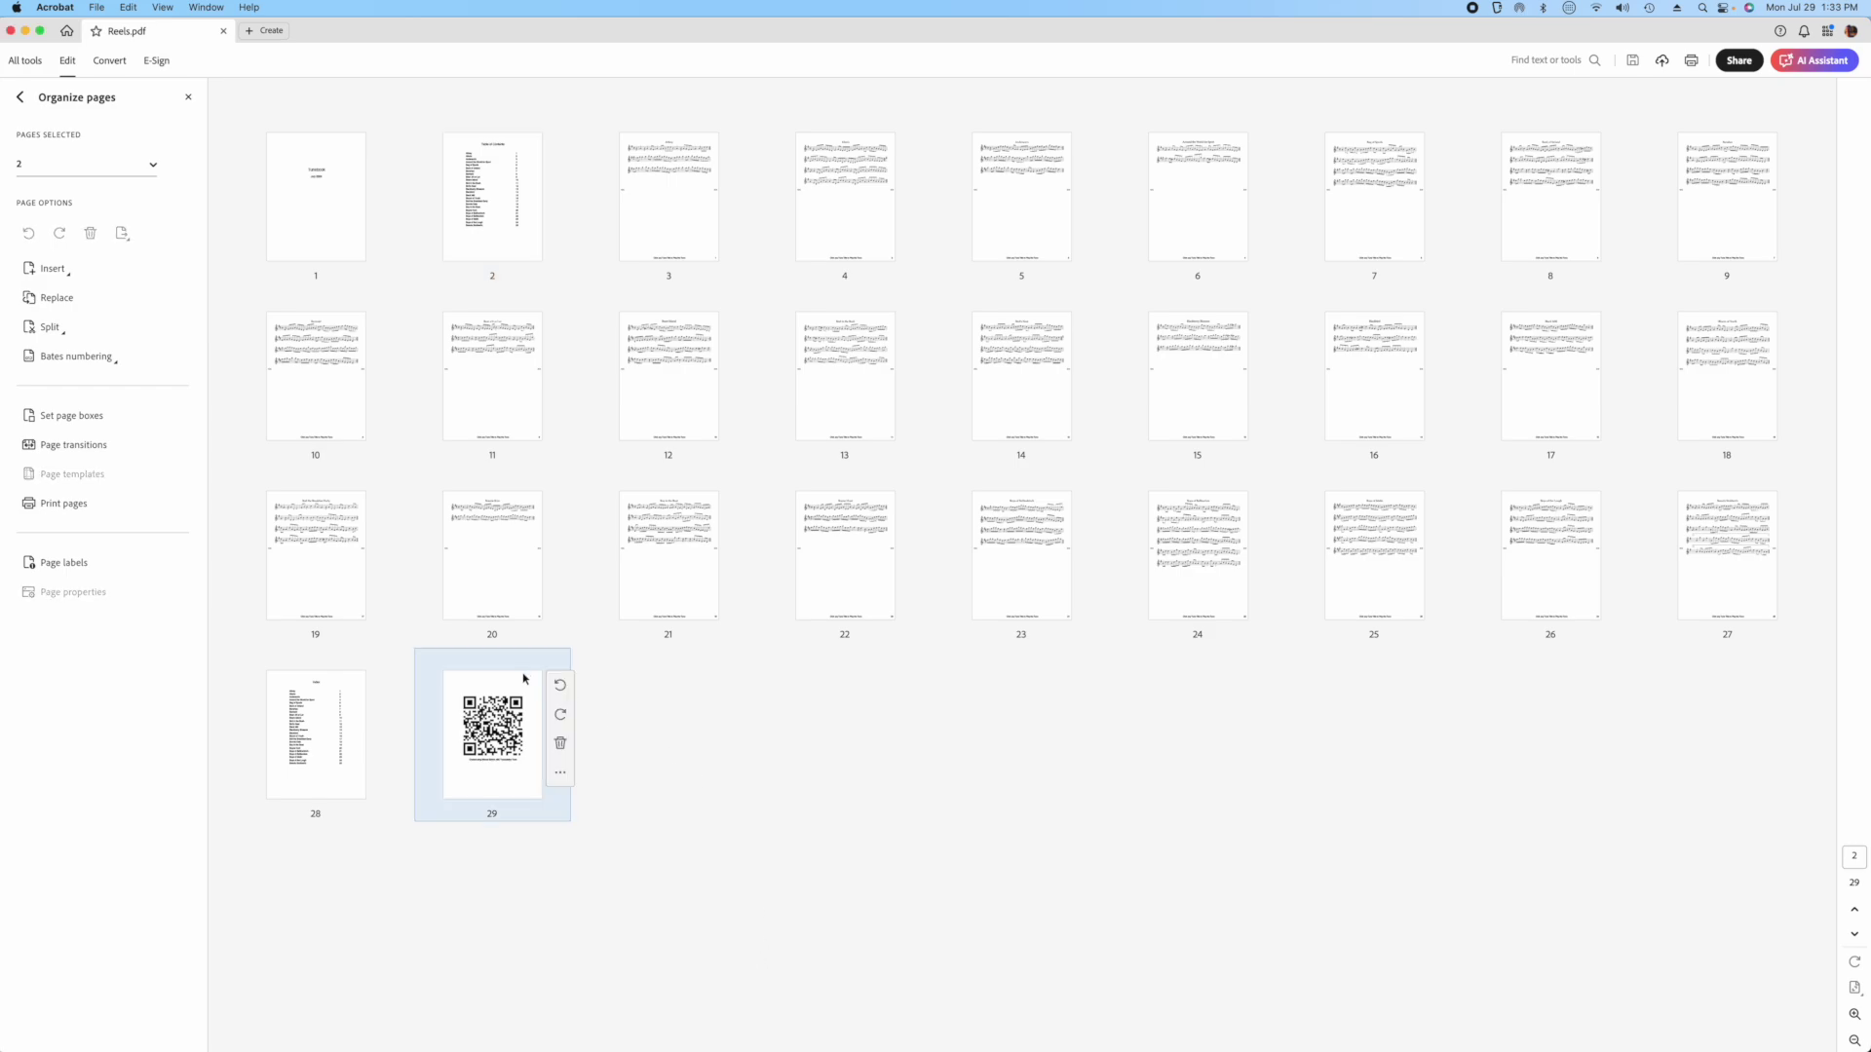
Start reducing the size of multiple files and add all the split tune PDFs from Downloads, leaving out Reels.pdf.
left_click(19, 96)
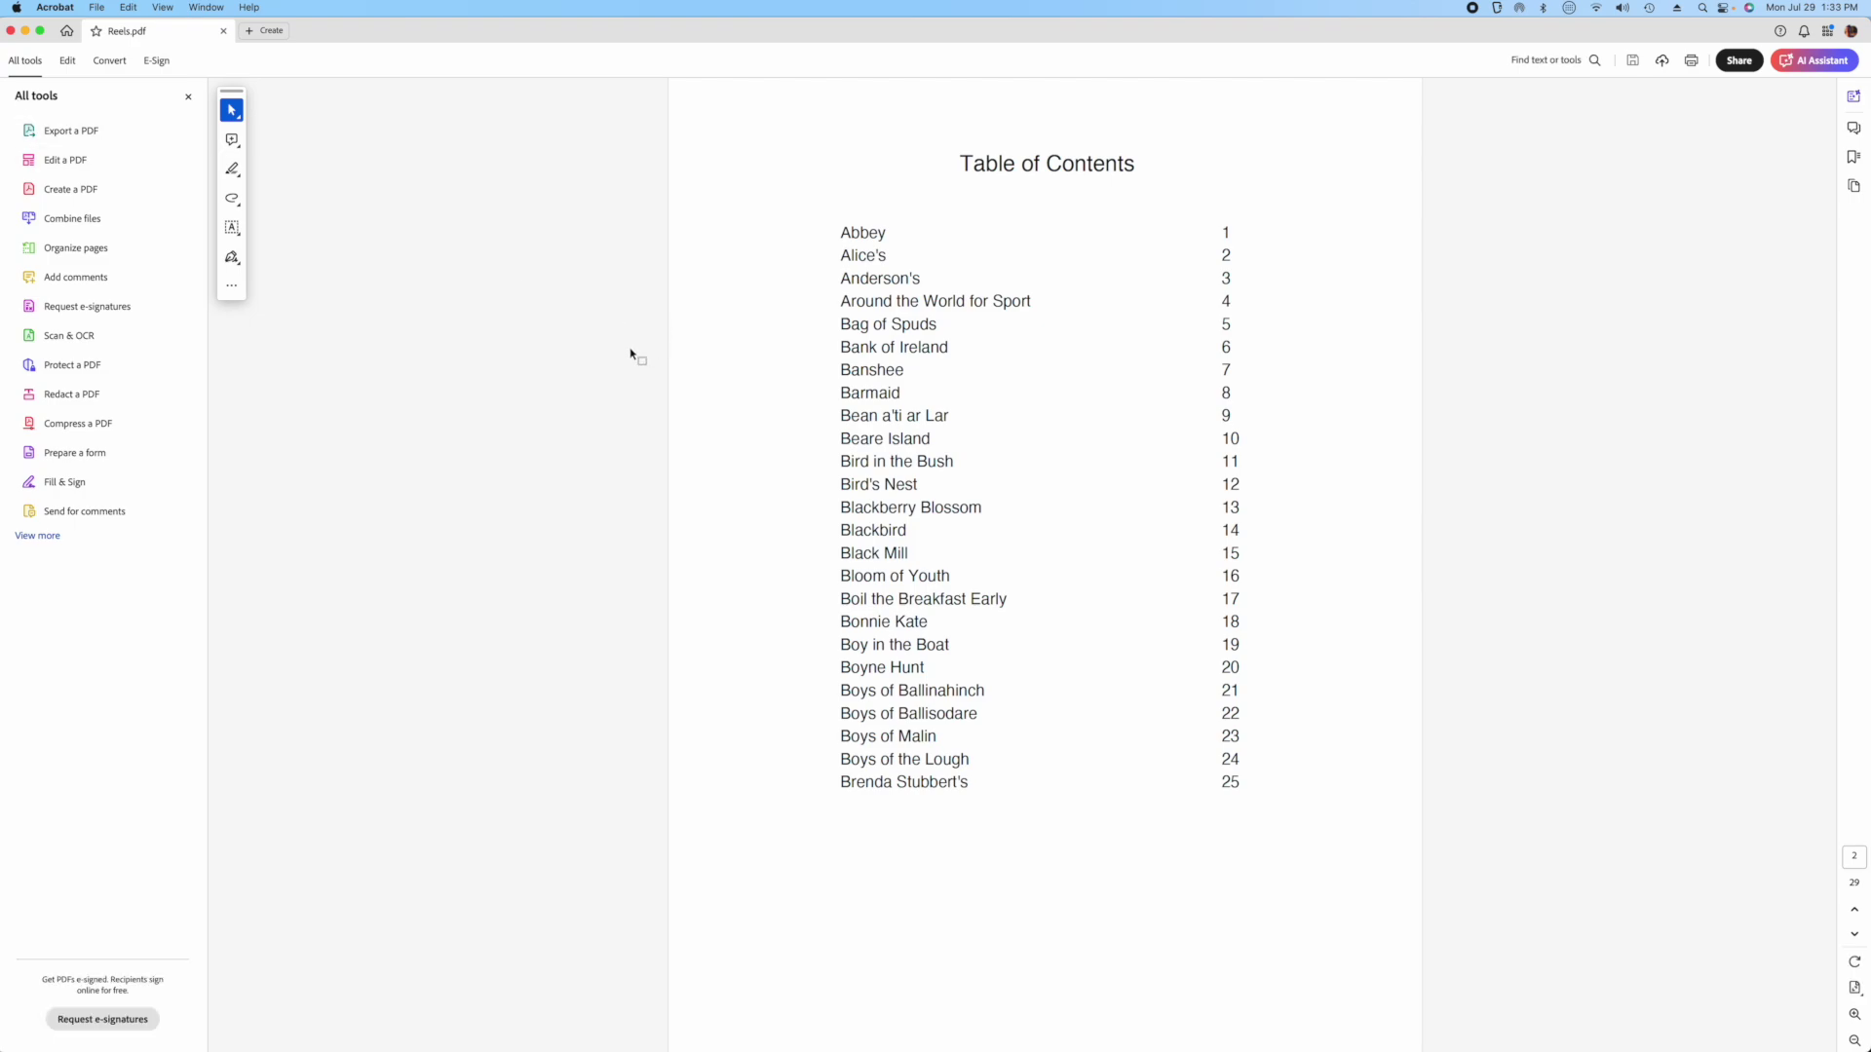
left_click(88, 423)
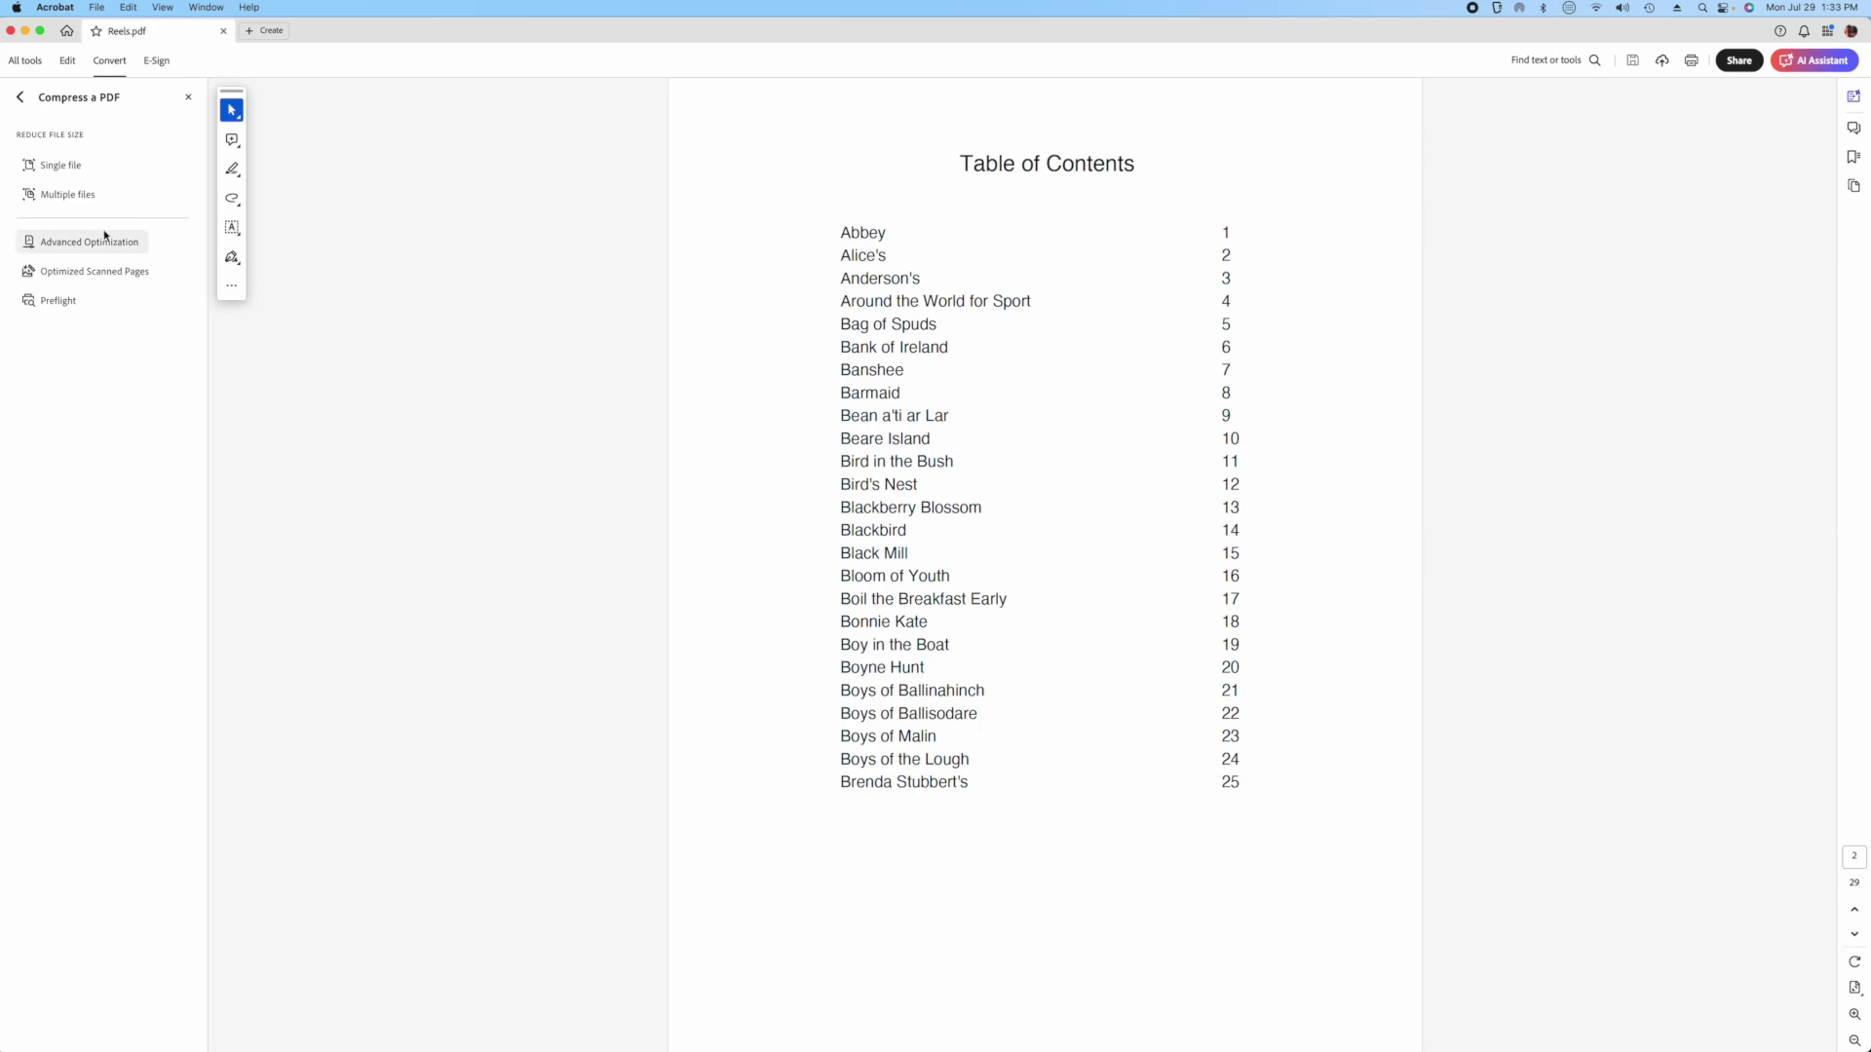
left_click(73, 193)
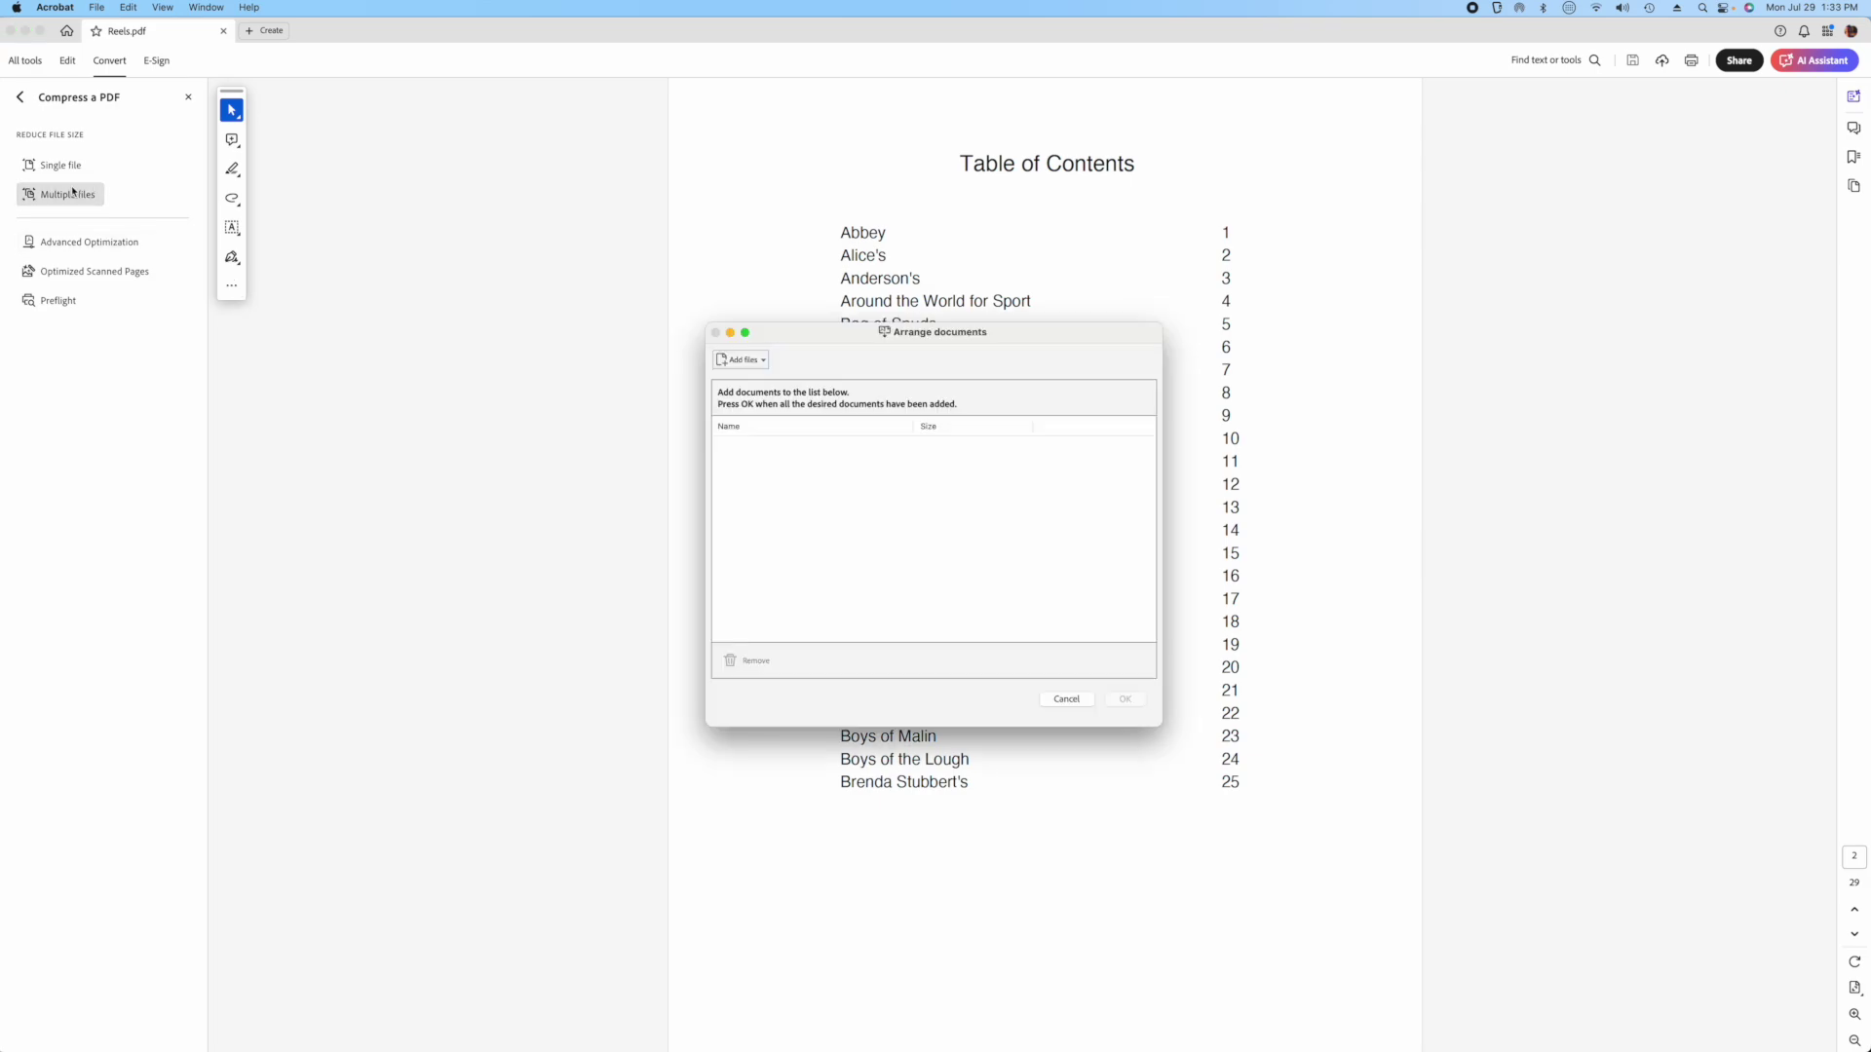
left_click(763, 361)
left_click(906, 526)
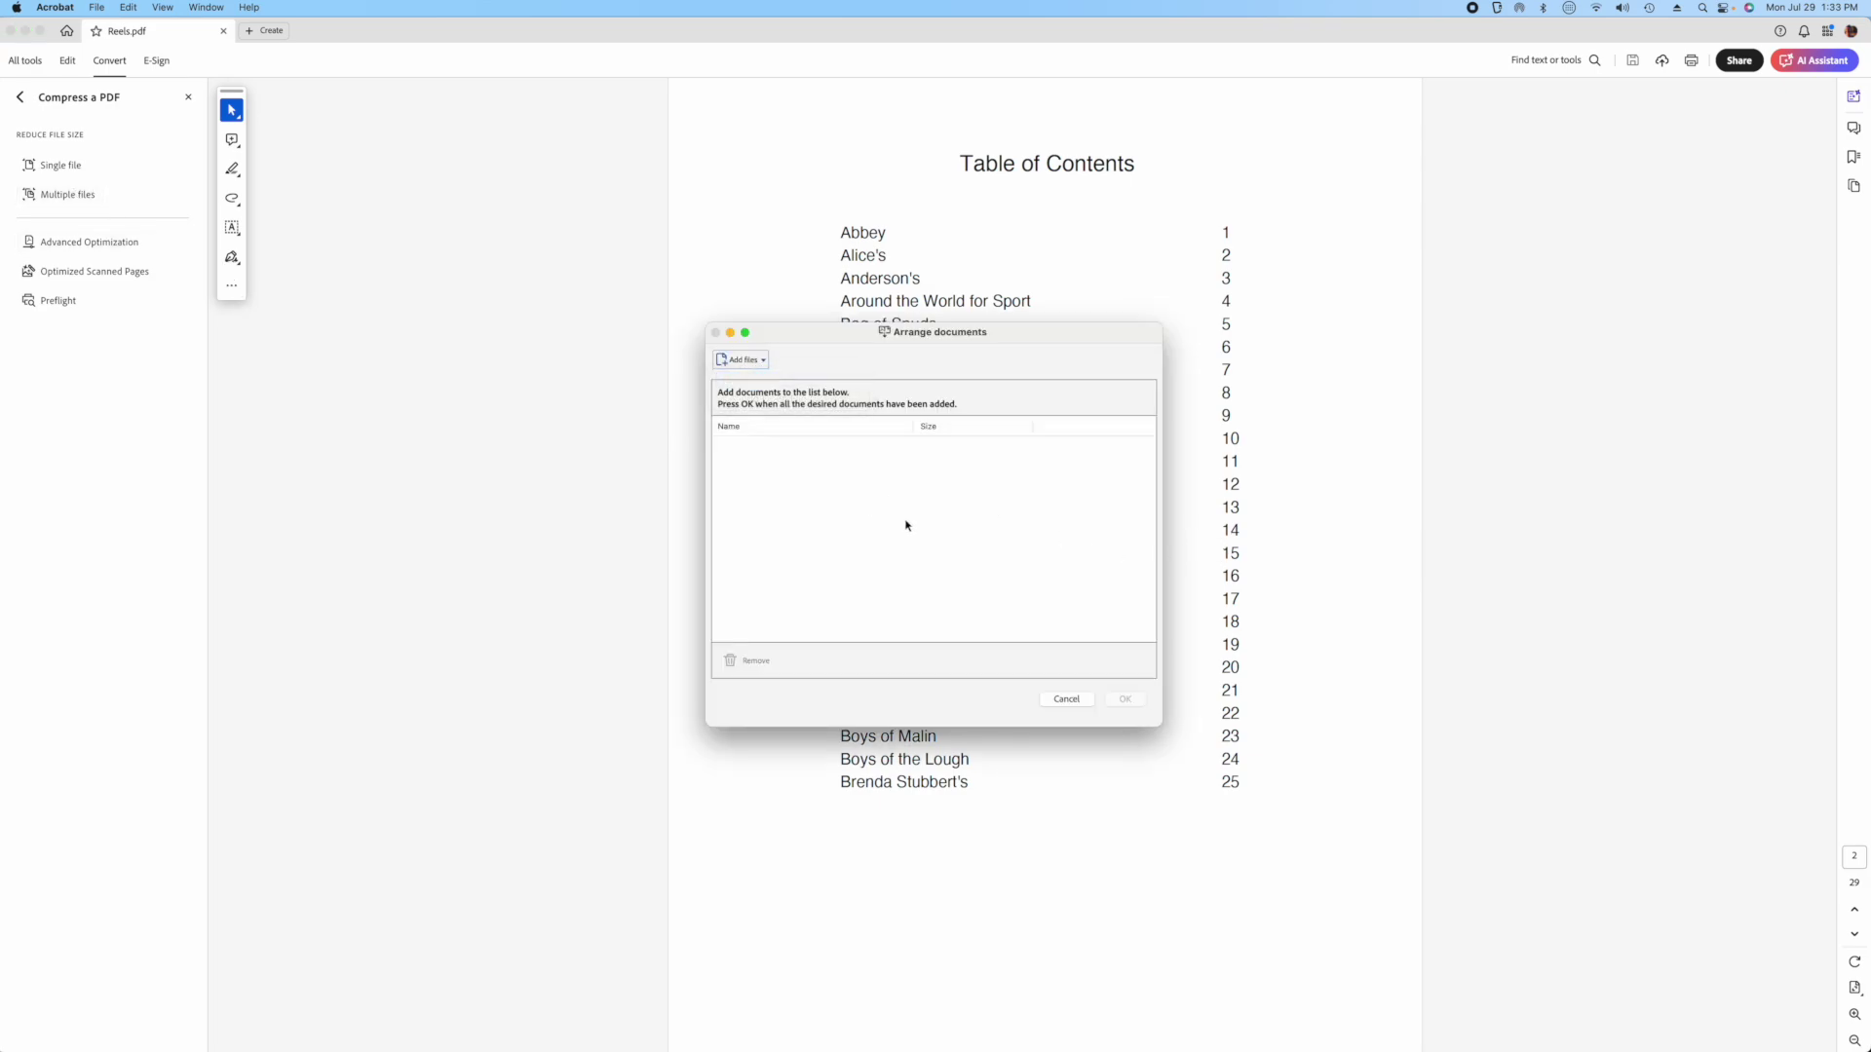
scroll(1069, 597, "down", 5)
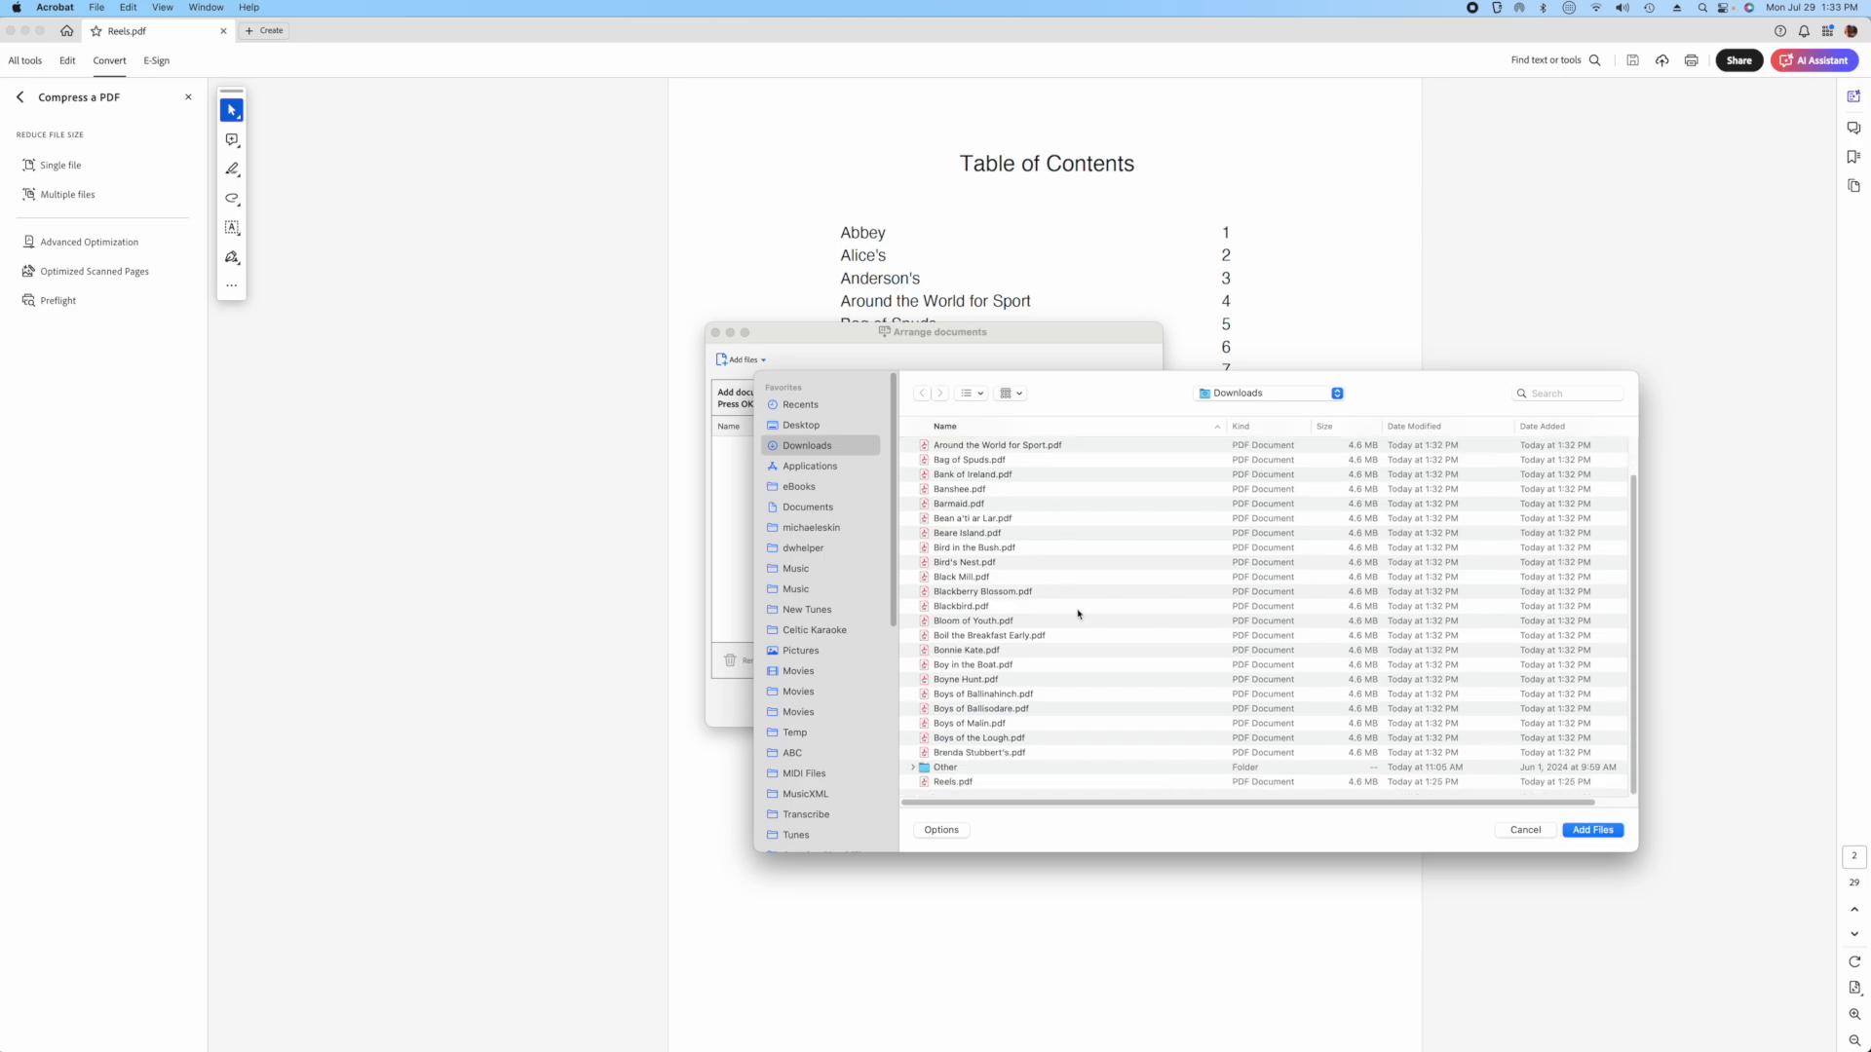
left_click(1009, 757, "shift")
left_click(1593, 830)
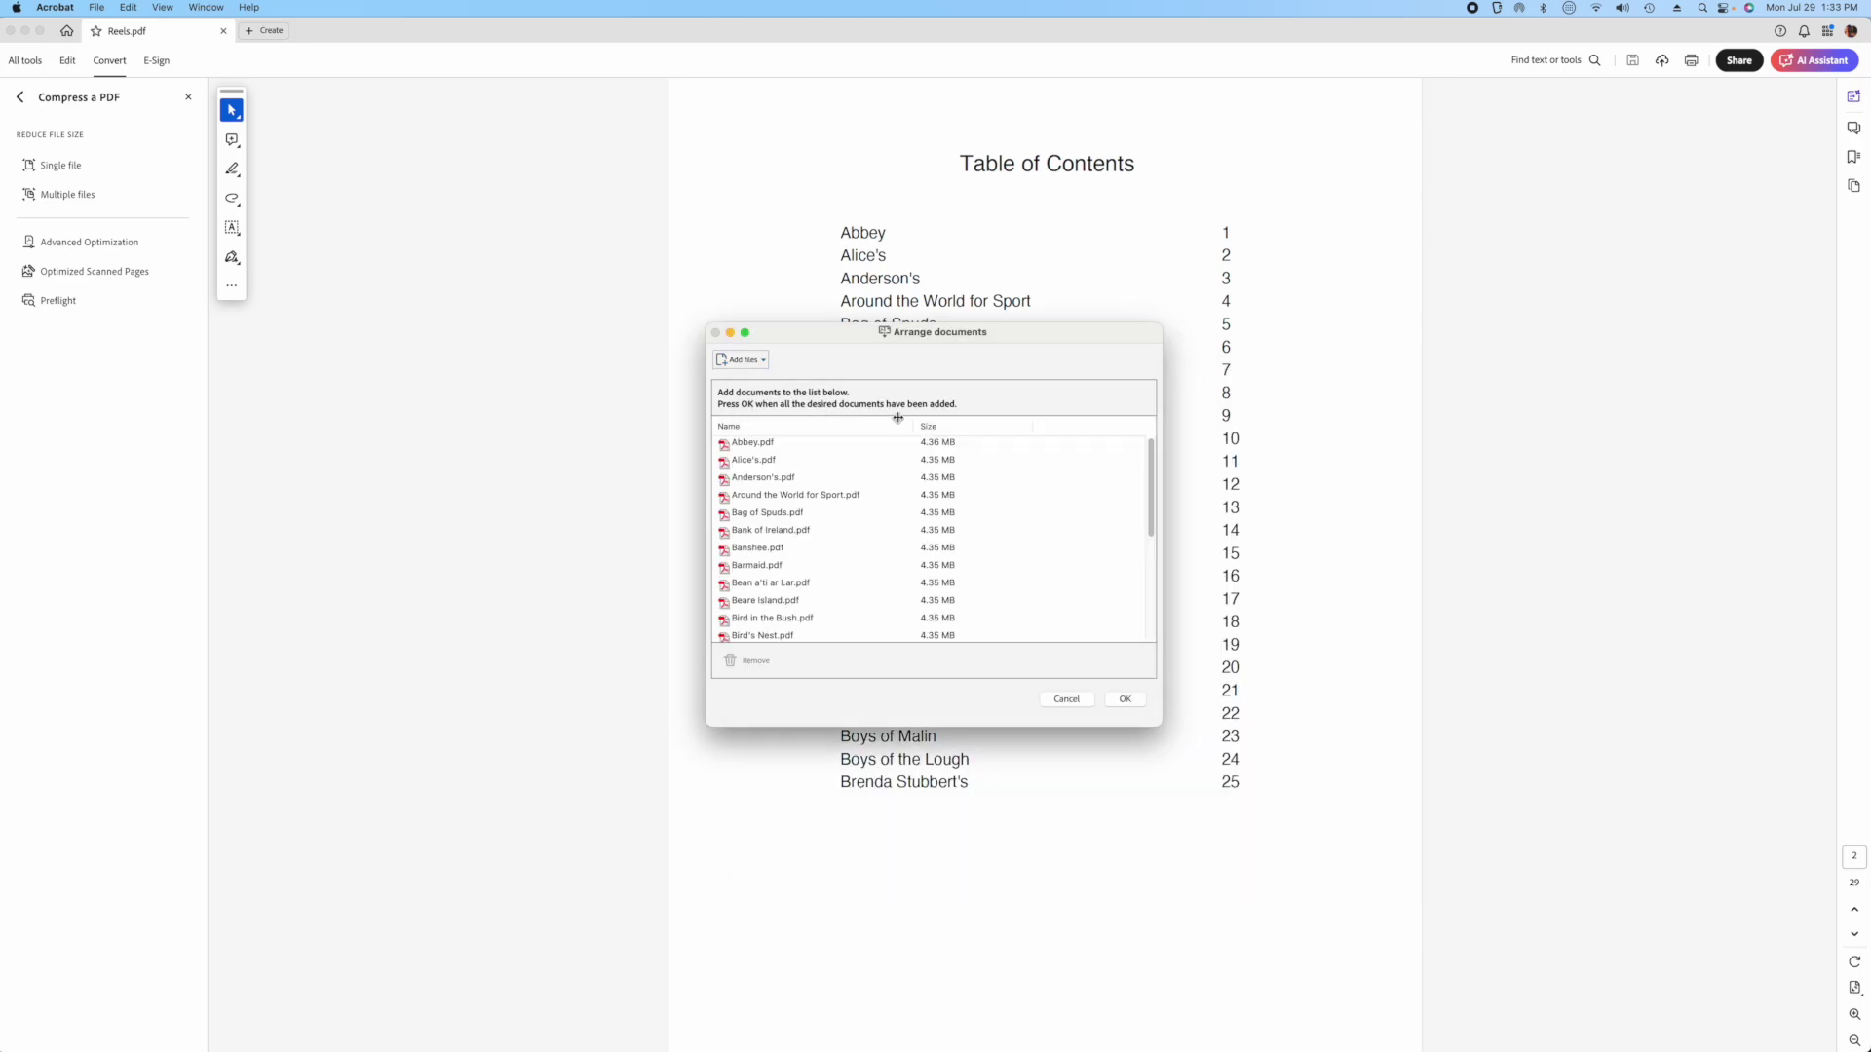
scroll(809, 521, "down", 1)
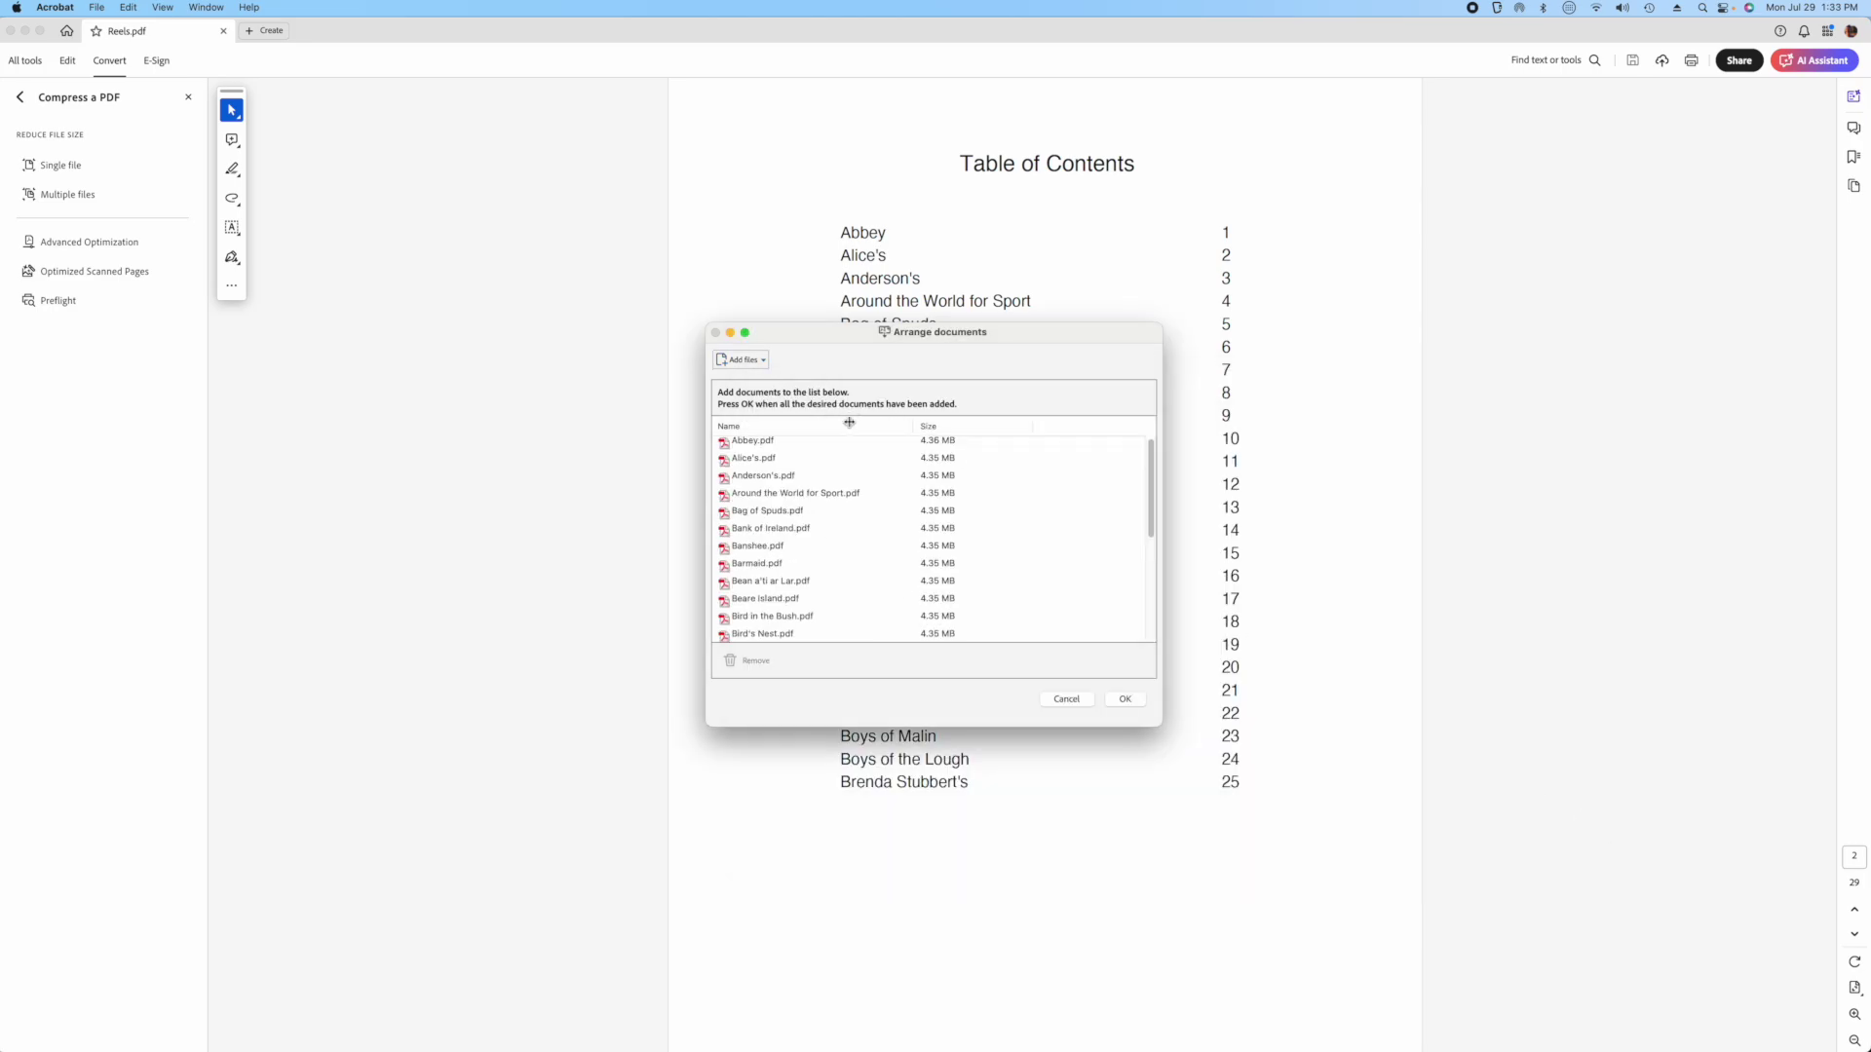
left_click(1120, 702)
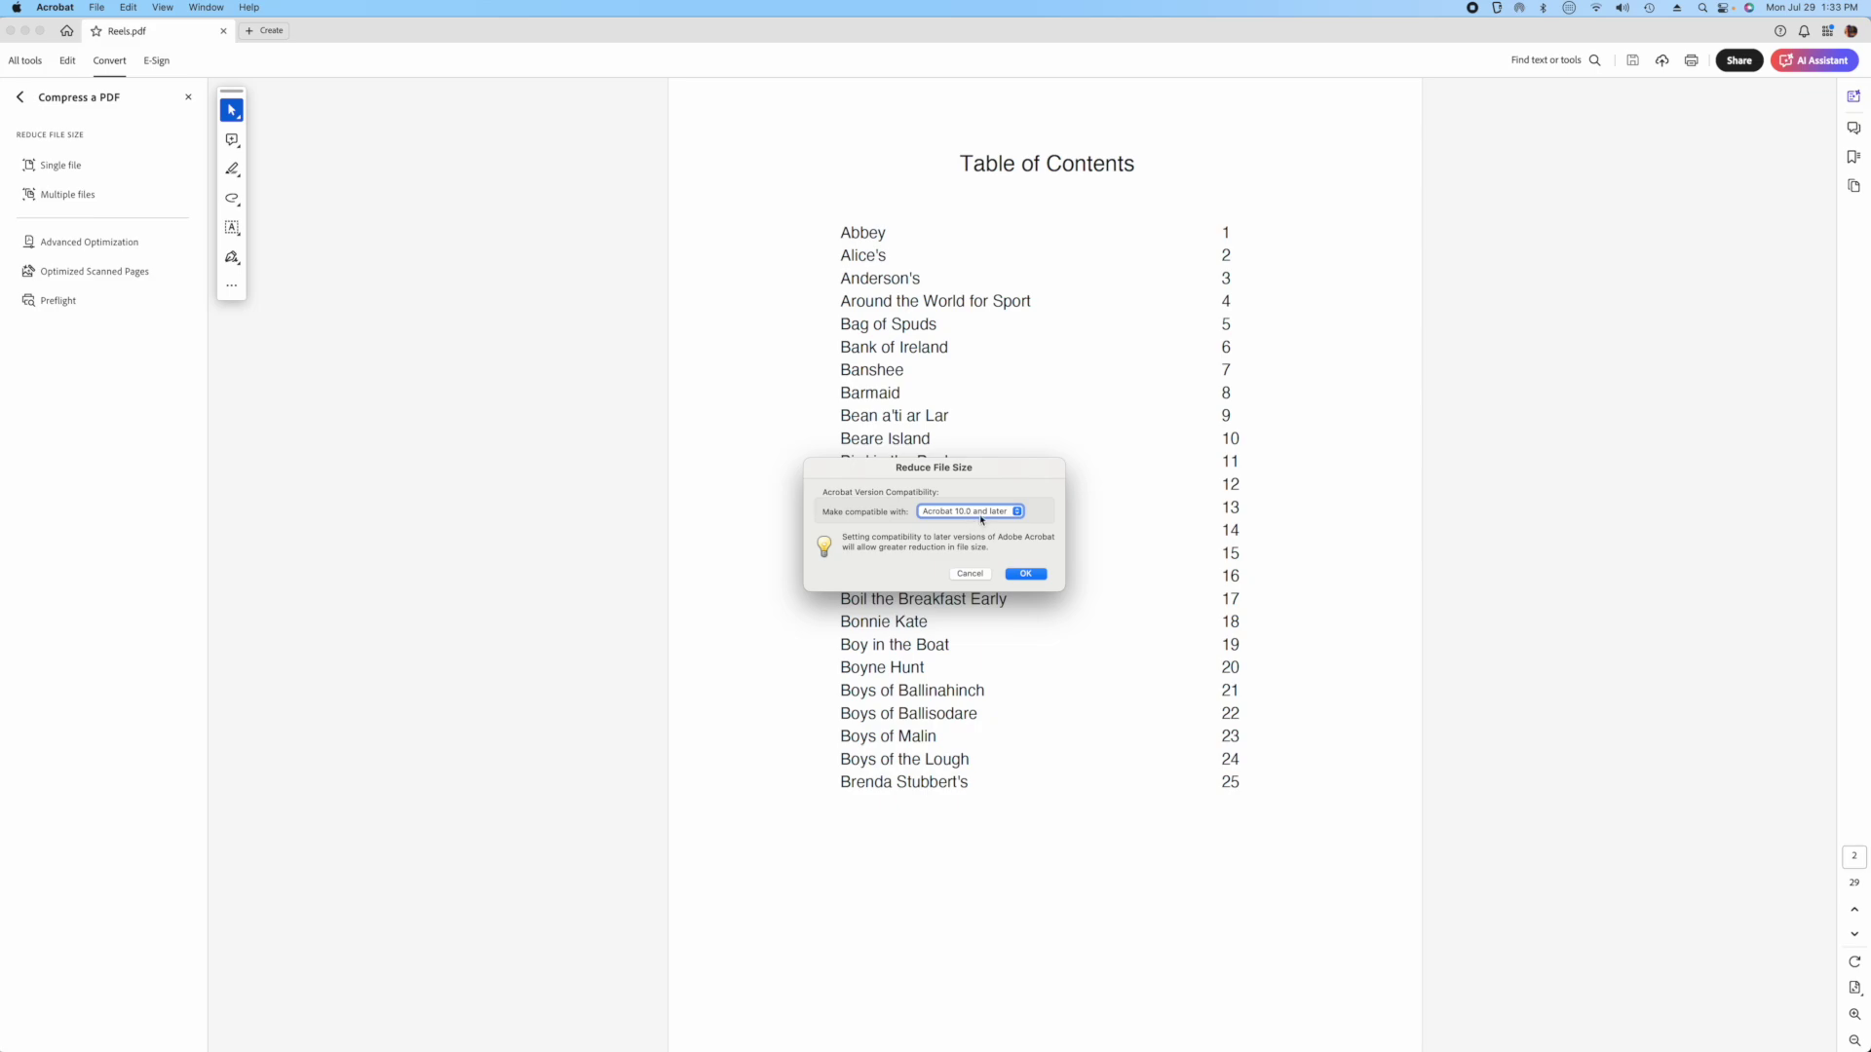
Keep the reduced files' compatibility at Acrobat 10.0 and later.
left_click(981, 521)
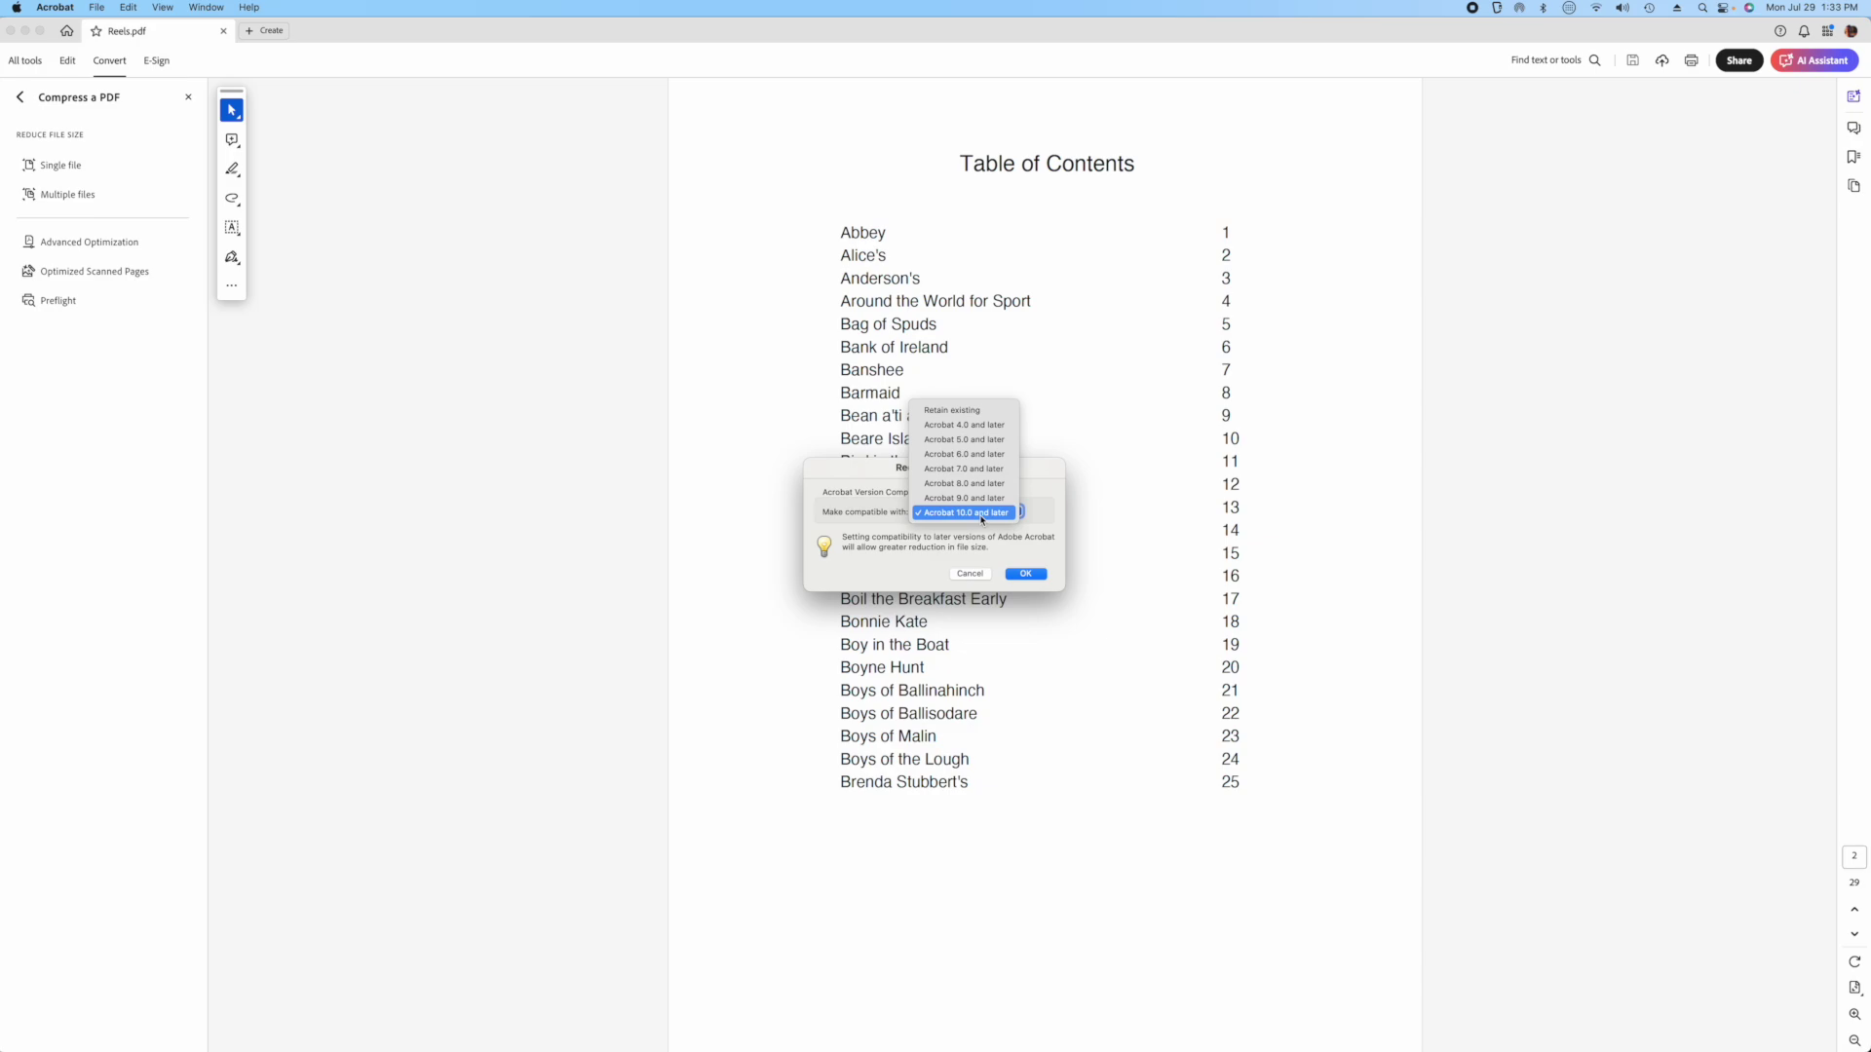
left_click(981, 520)
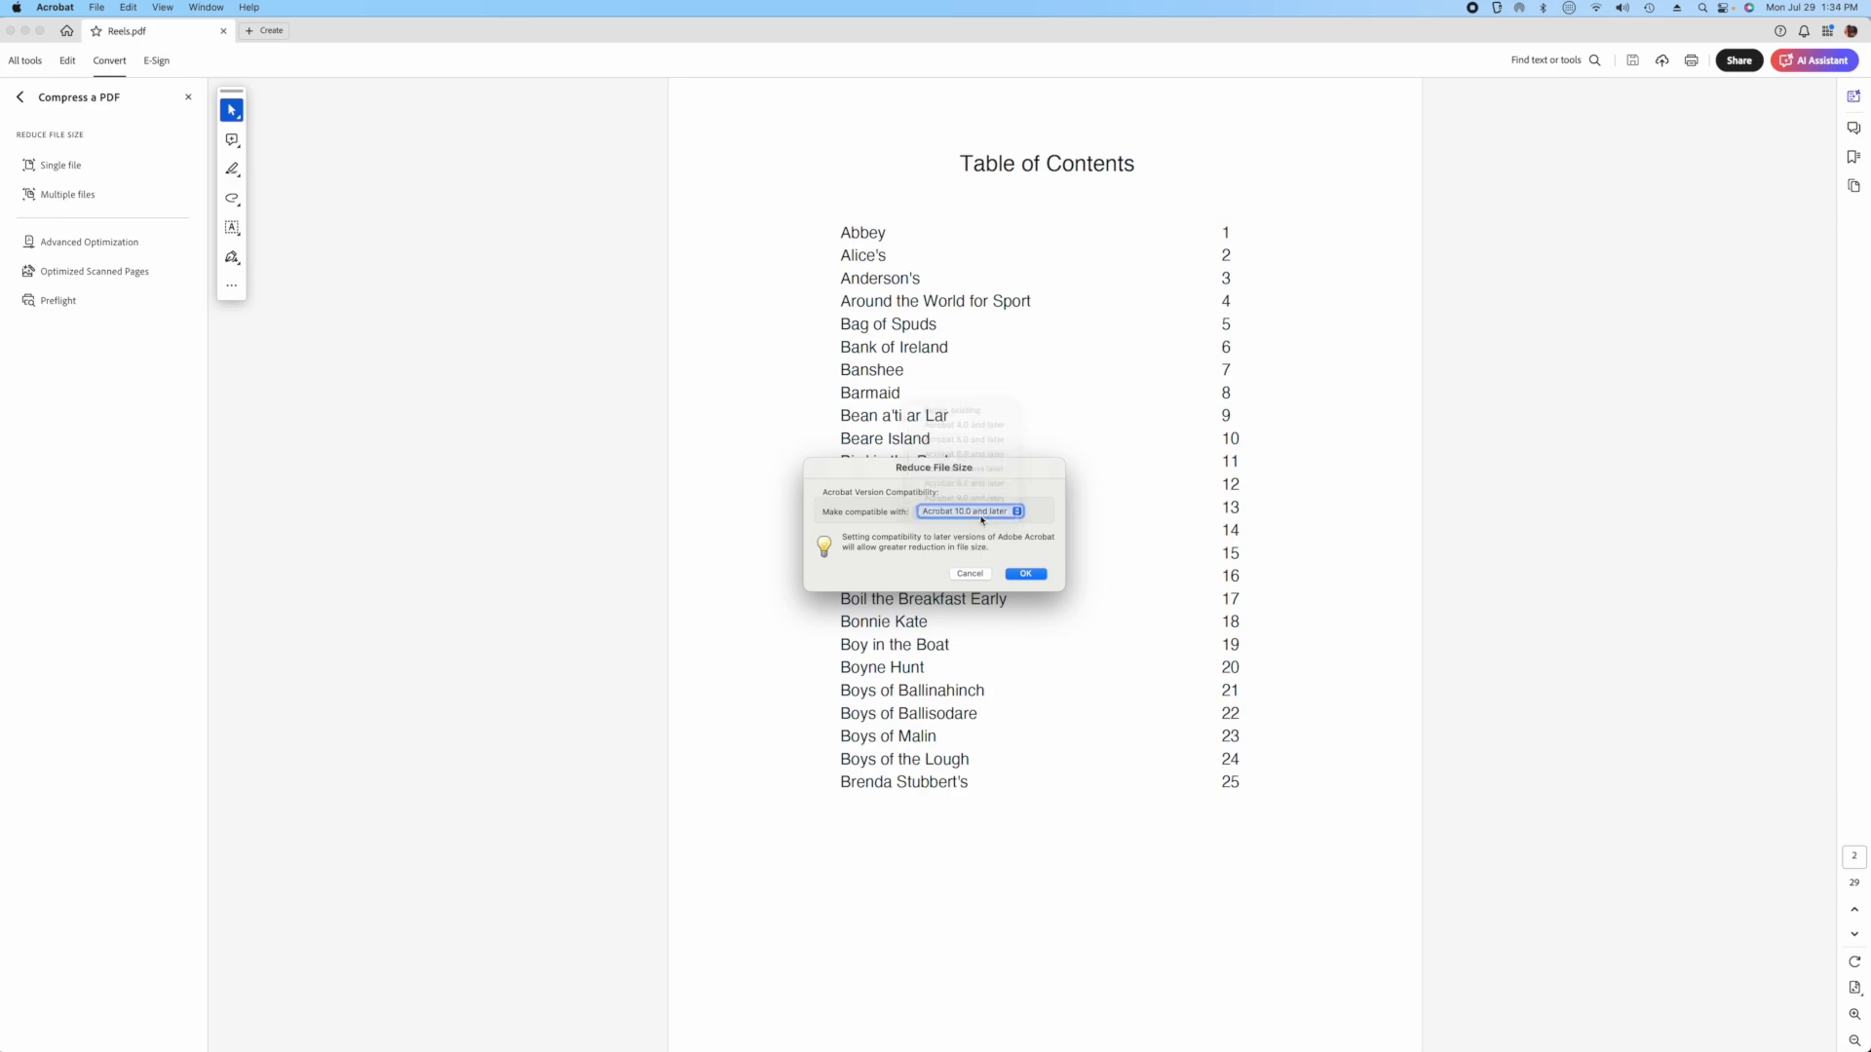
left_click(1035, 575)
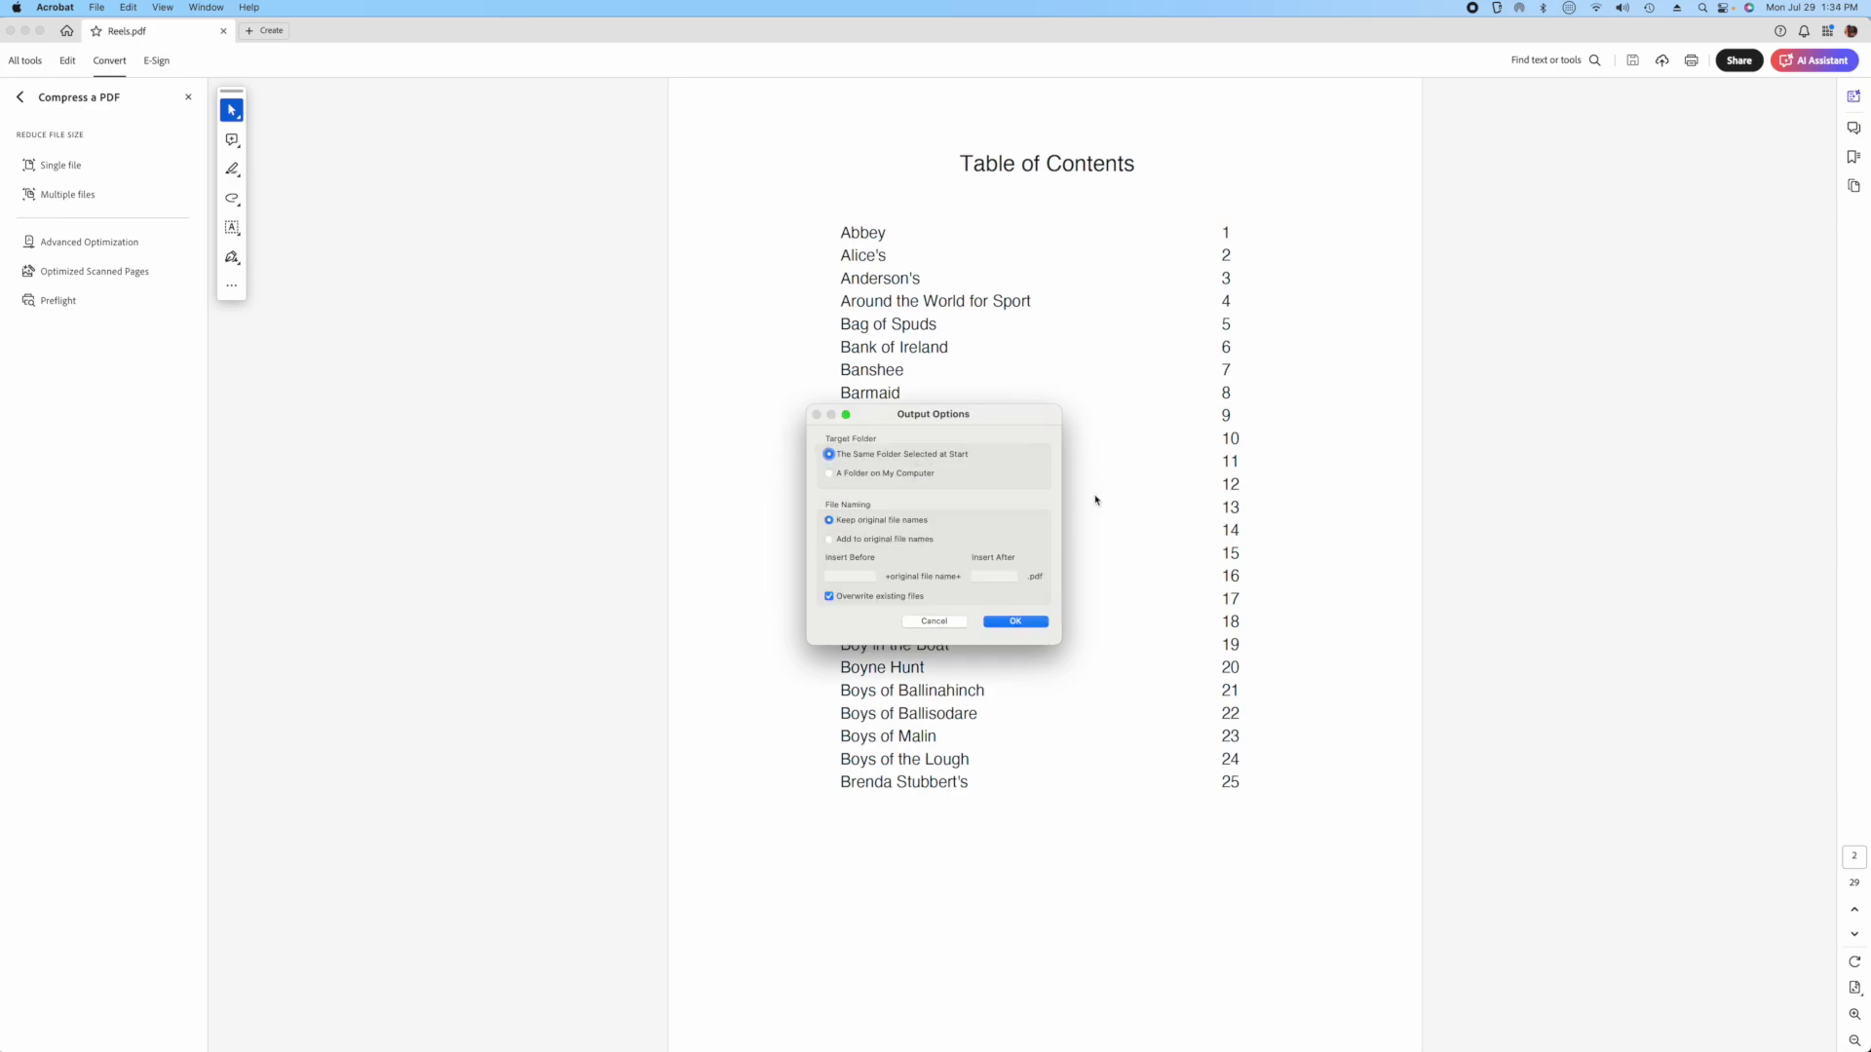
Output the reduced PDFs to the Temp folder with their original file names and run the compression.
left_click(831, 473)
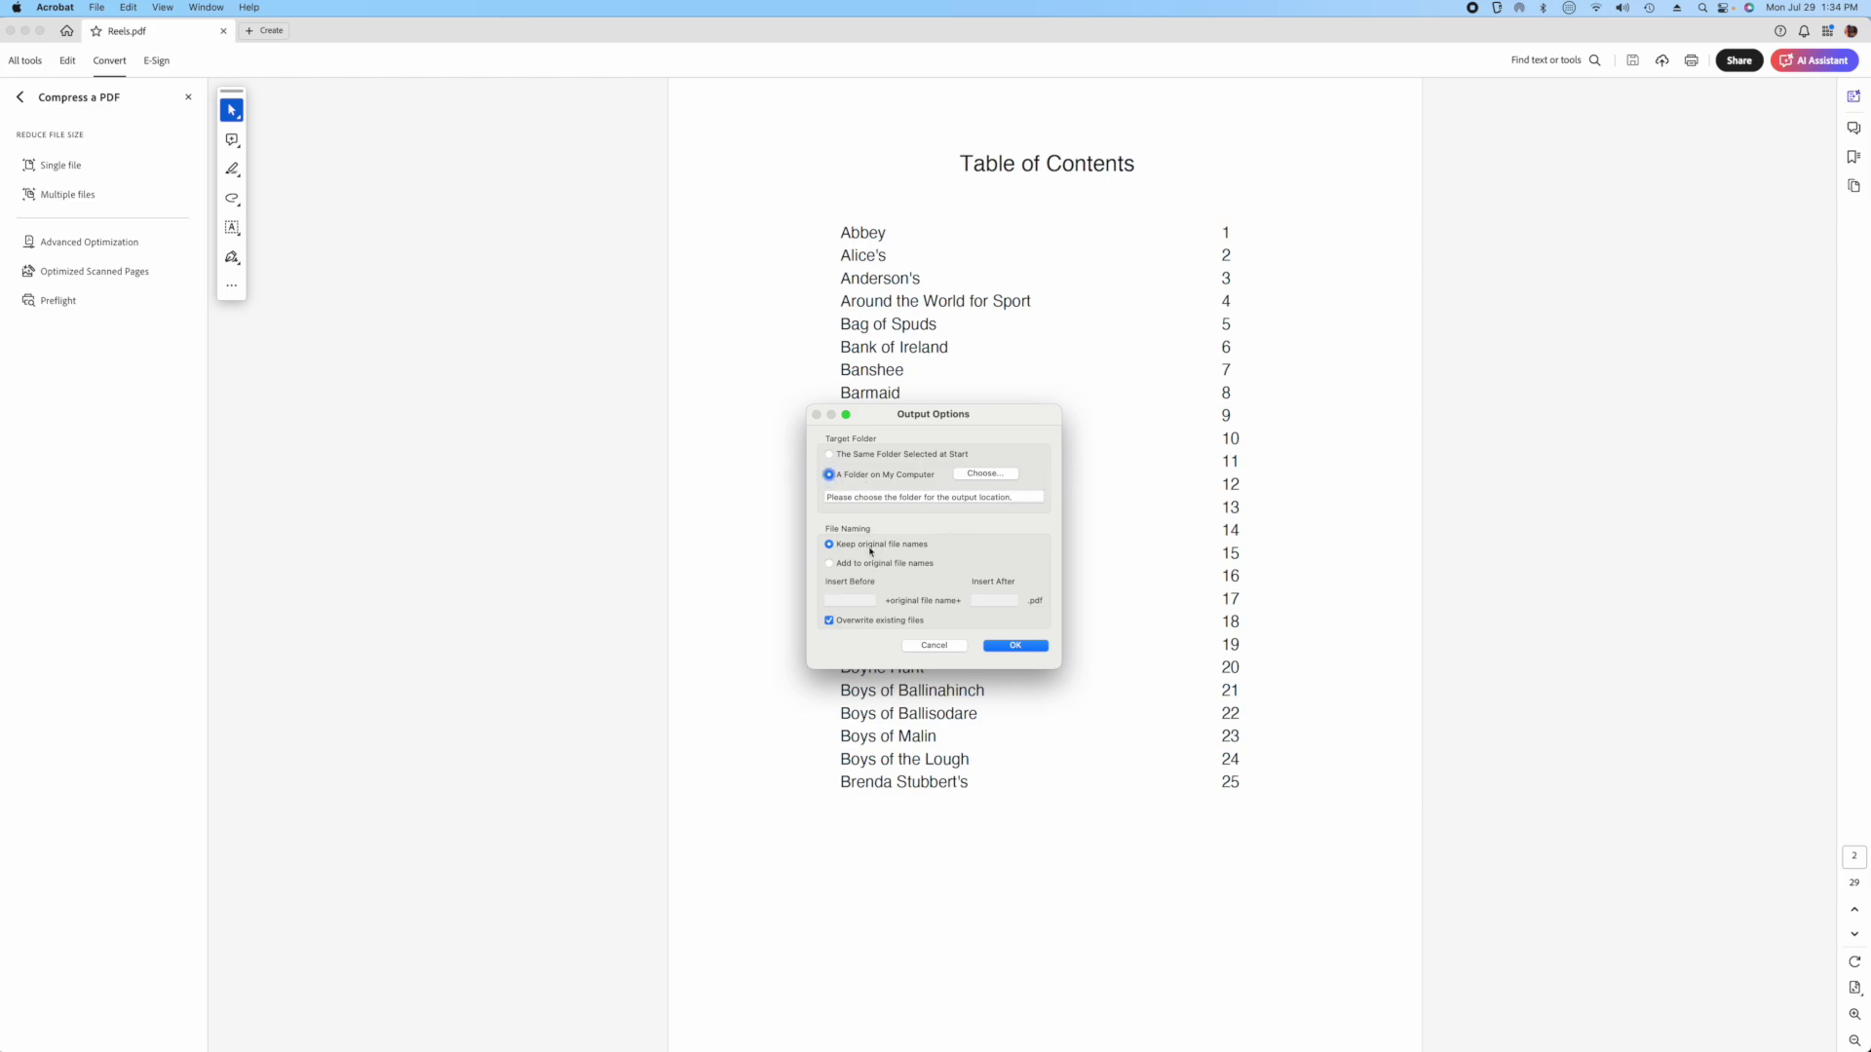
left_click(831, 454)
left_click(894, 477)
left_click(979, 473)
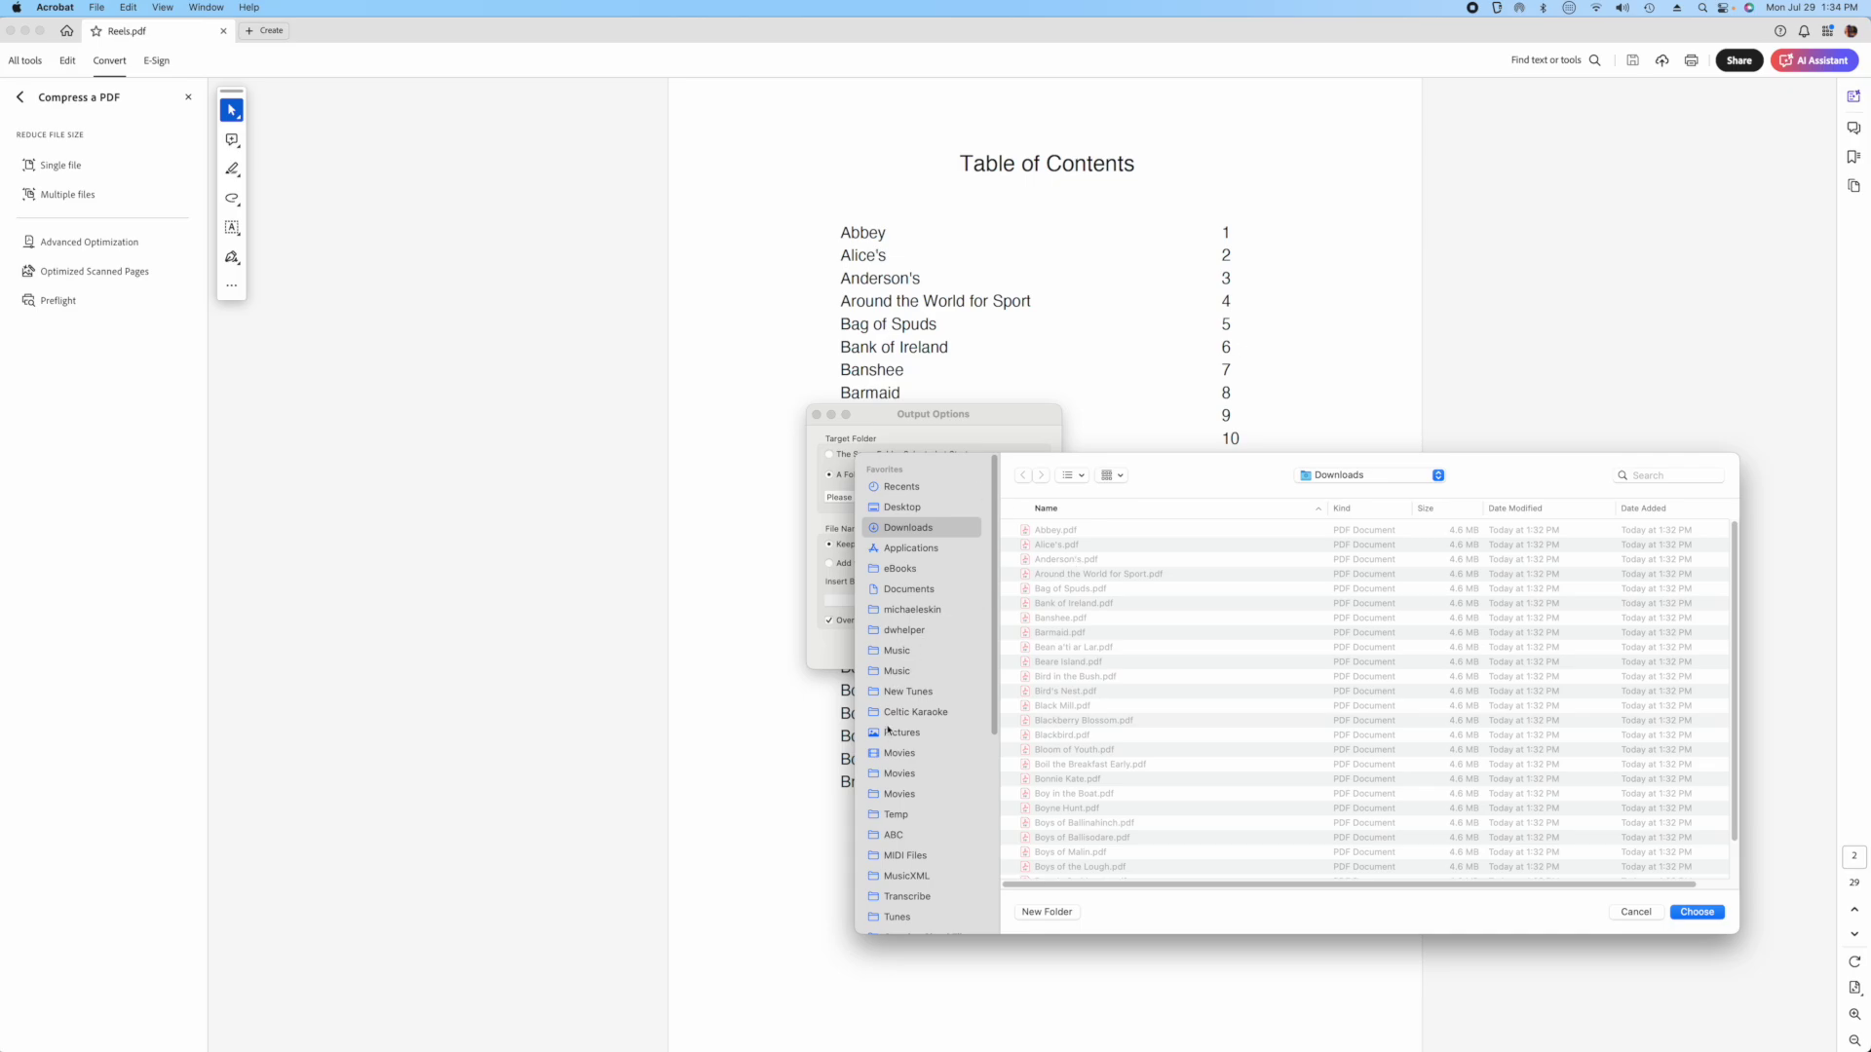
left_click(896, 814)
left_click(1697, 912)
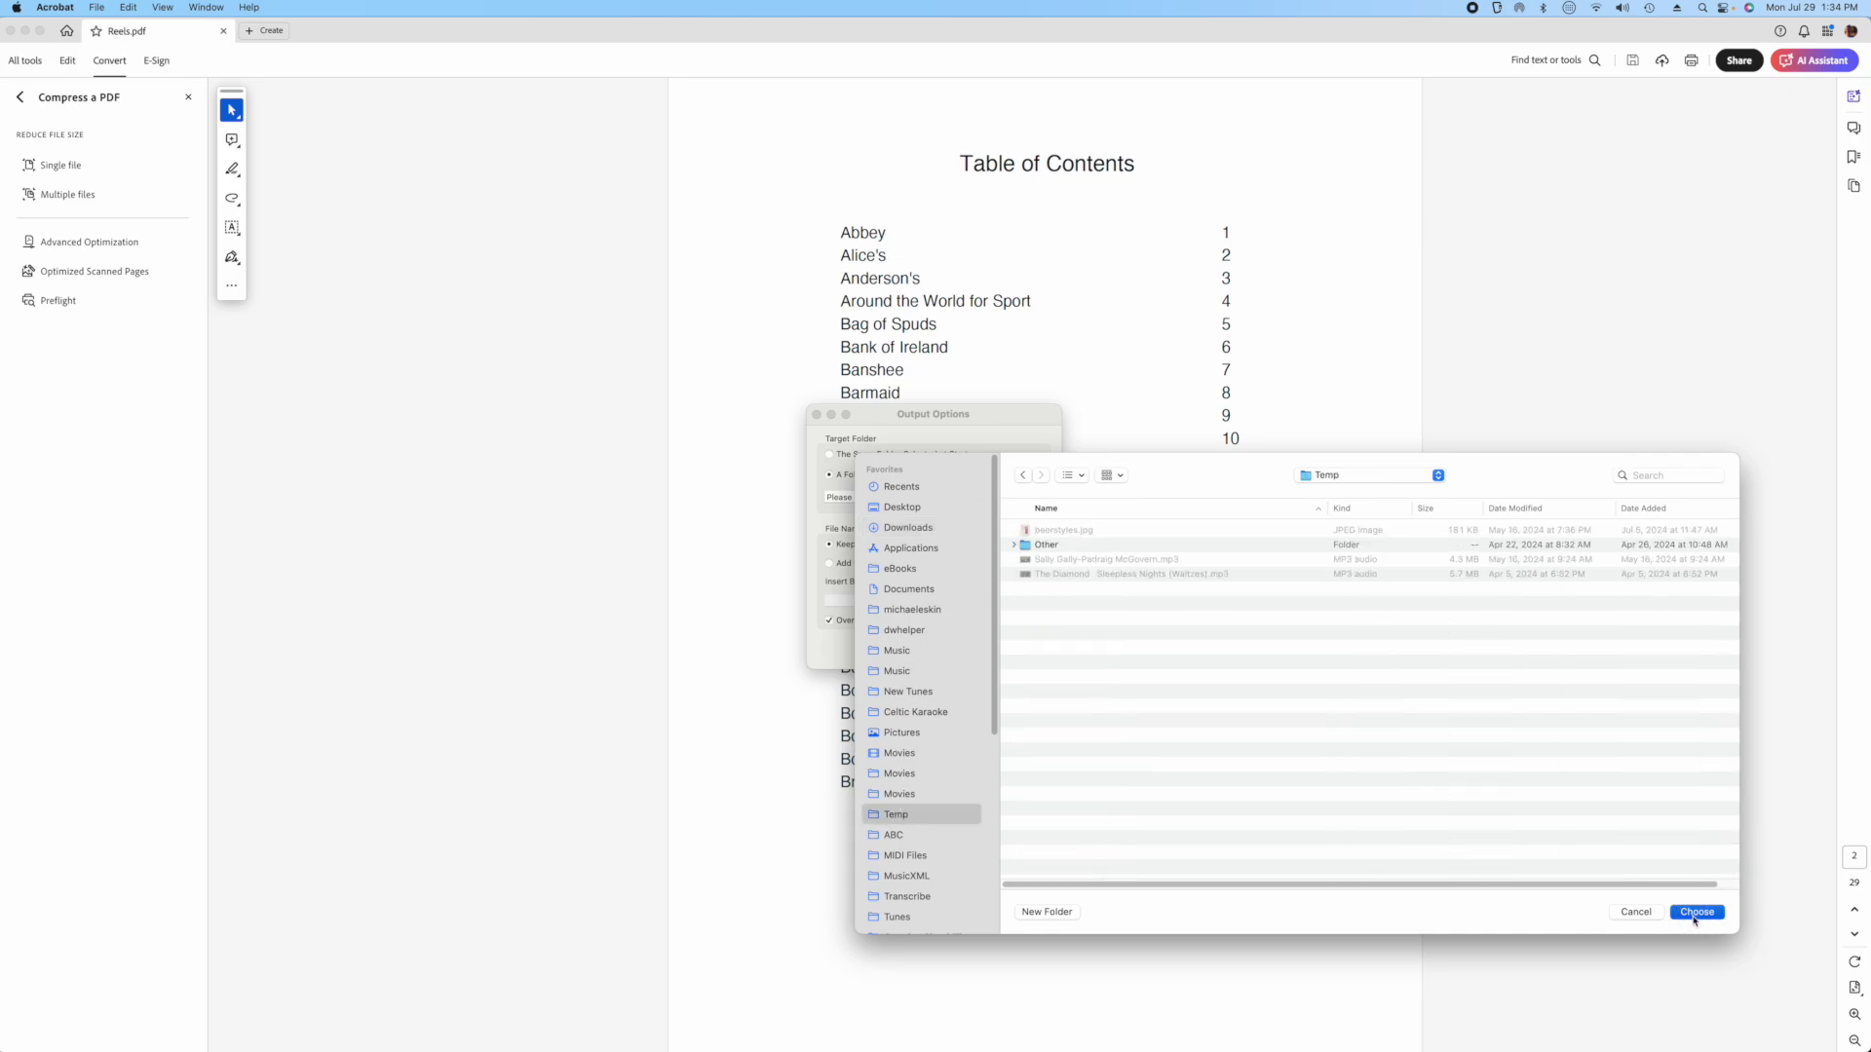
left_click(1025, 646)
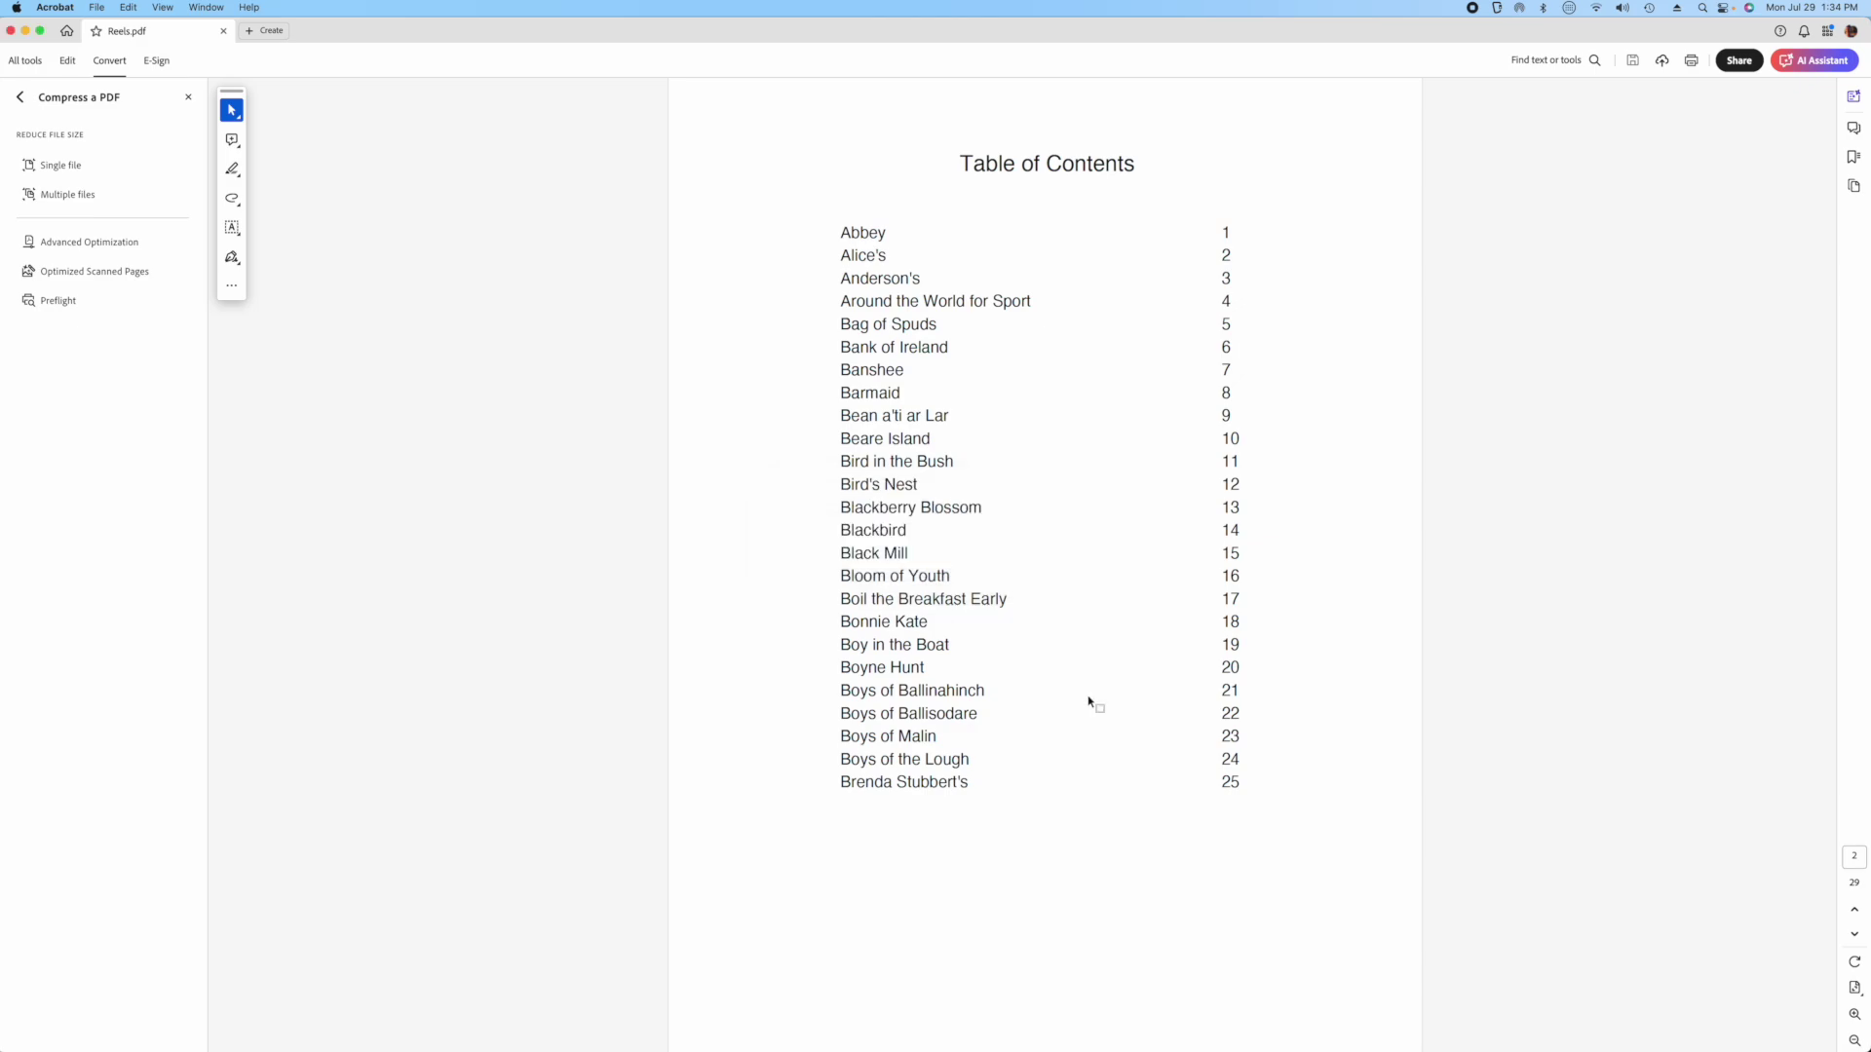
Switch to Finder and check the sizes of the compressed PDFs in the Temp folder.
mouse_move(292, 1033)
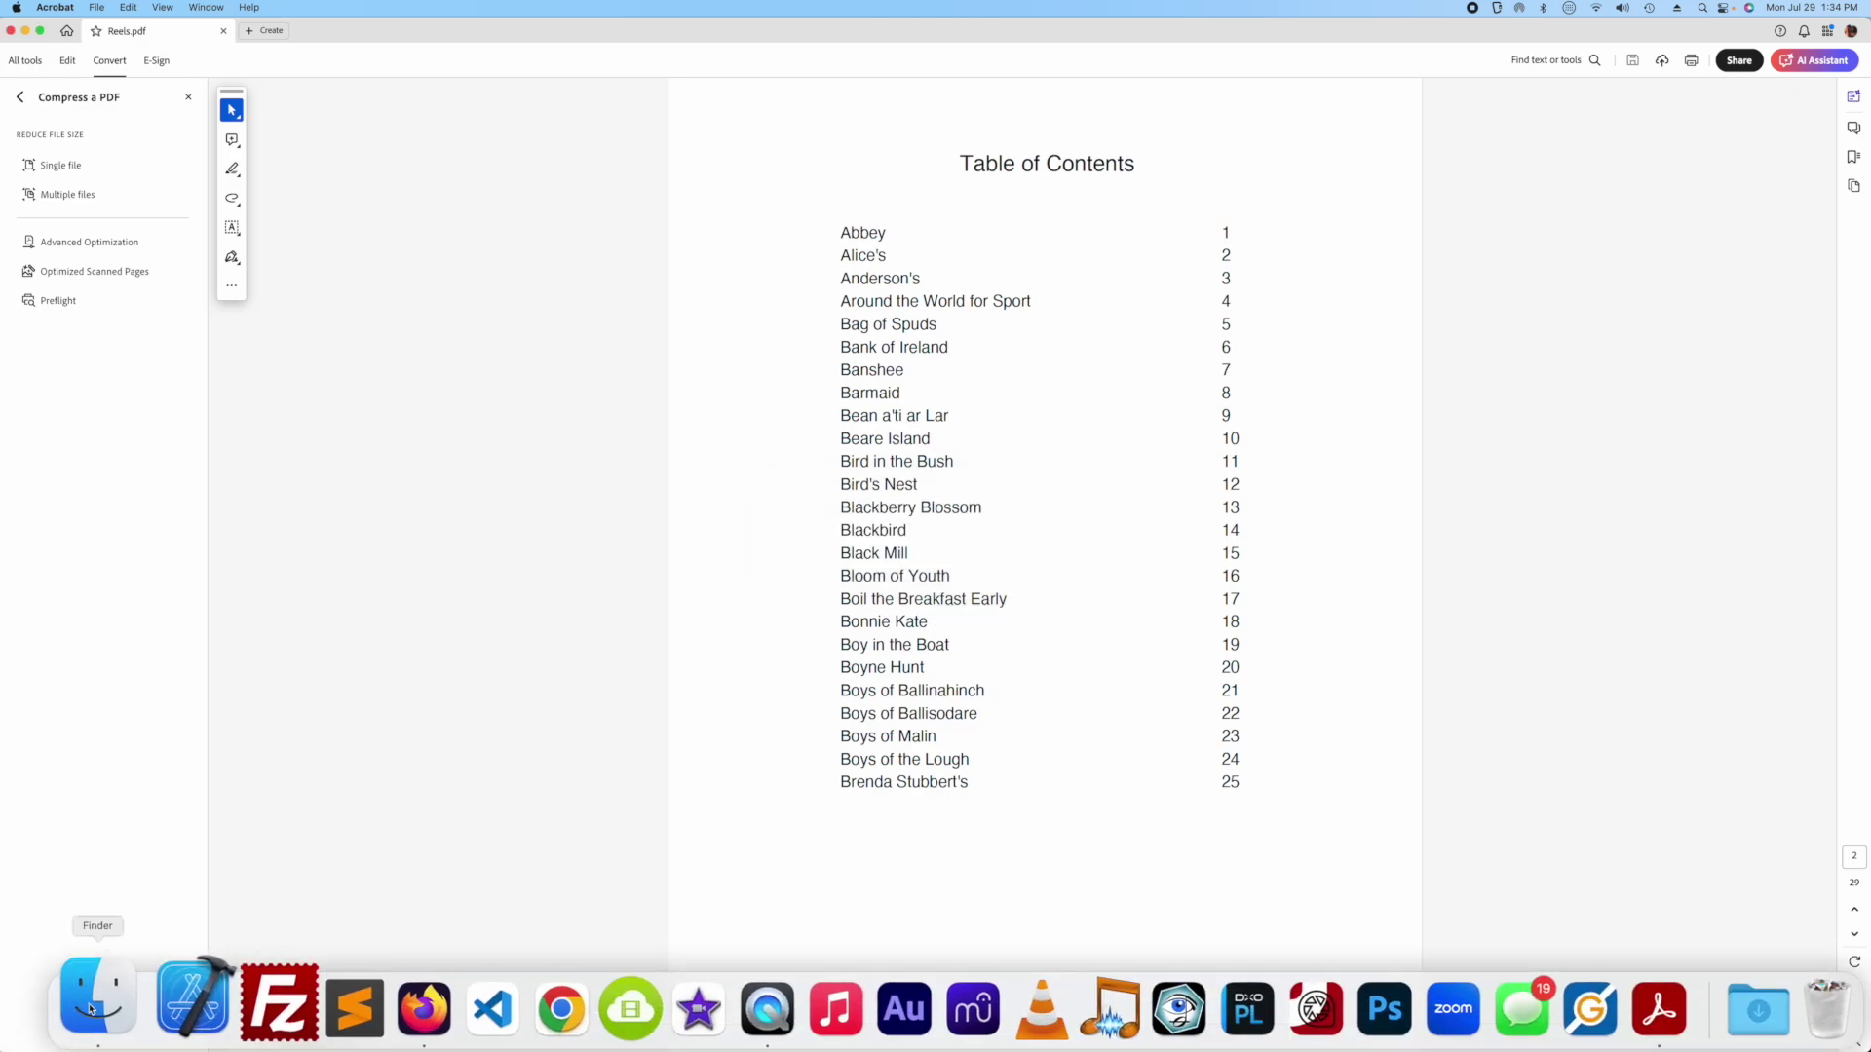
left_click(91, 1009)
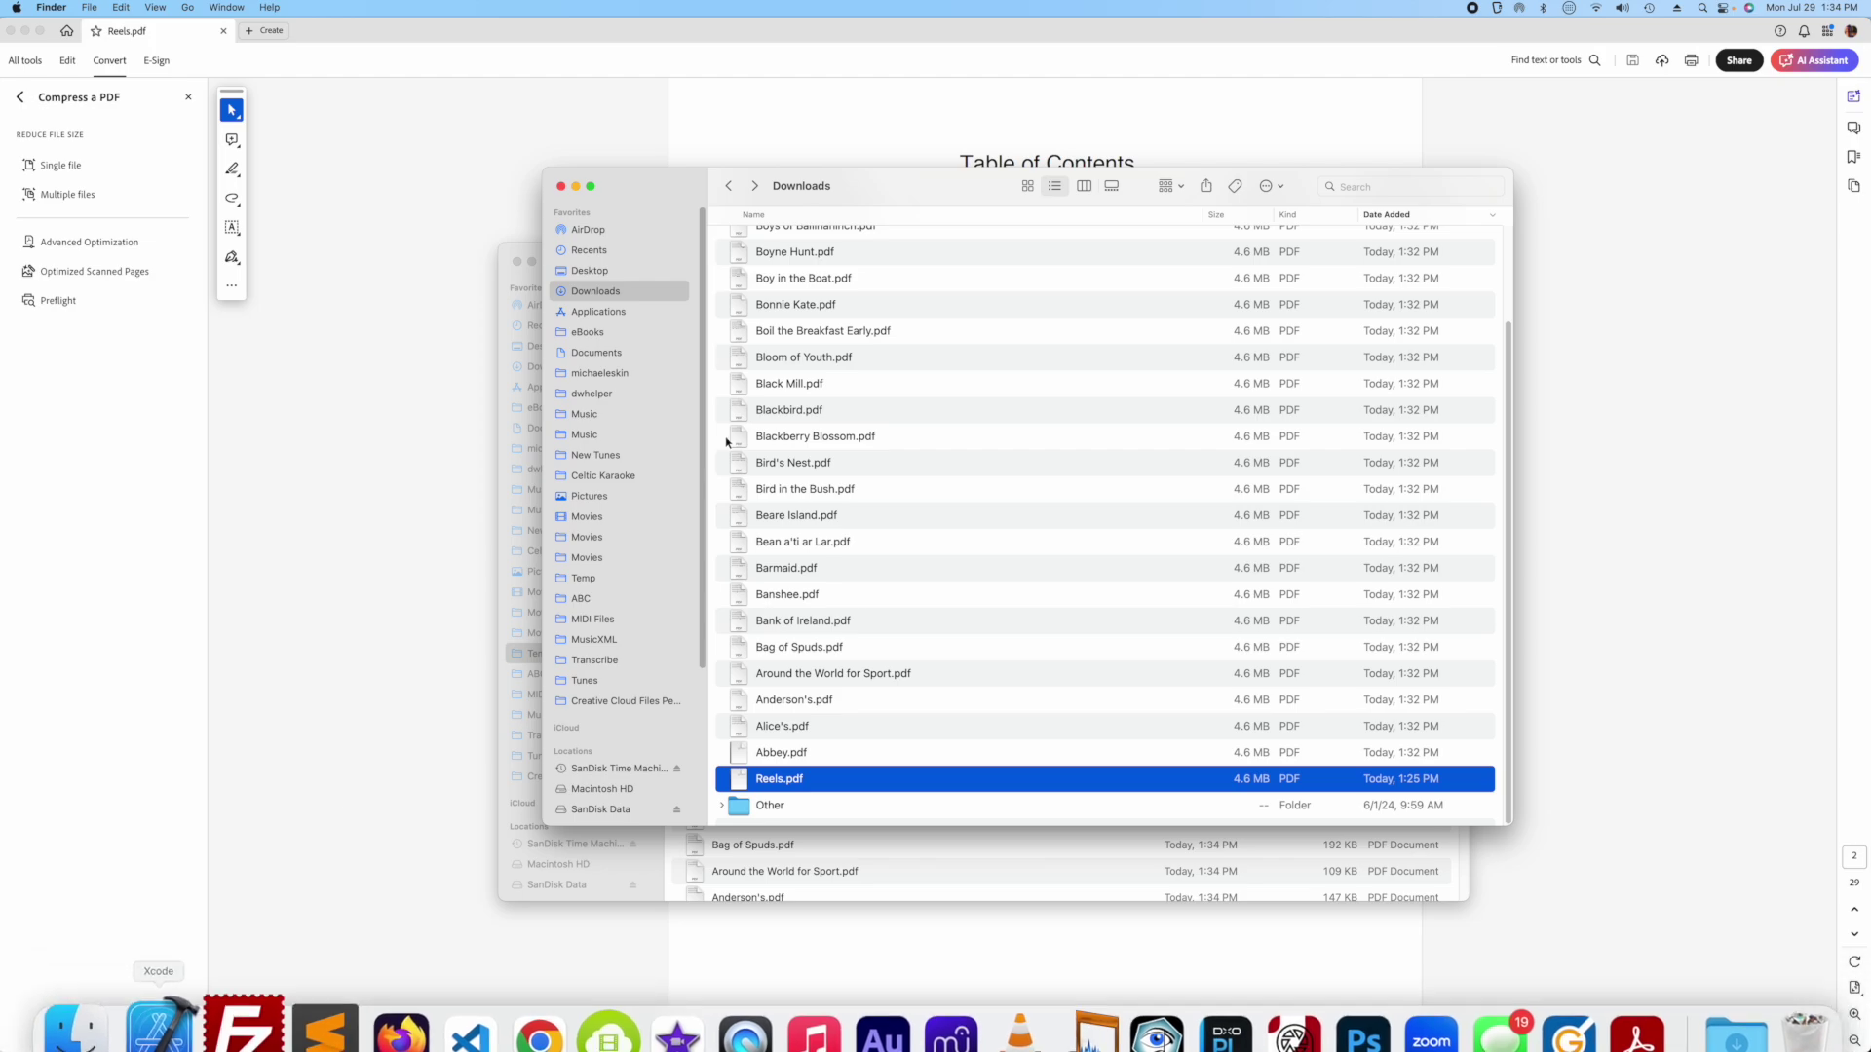
left_click(583, 579)
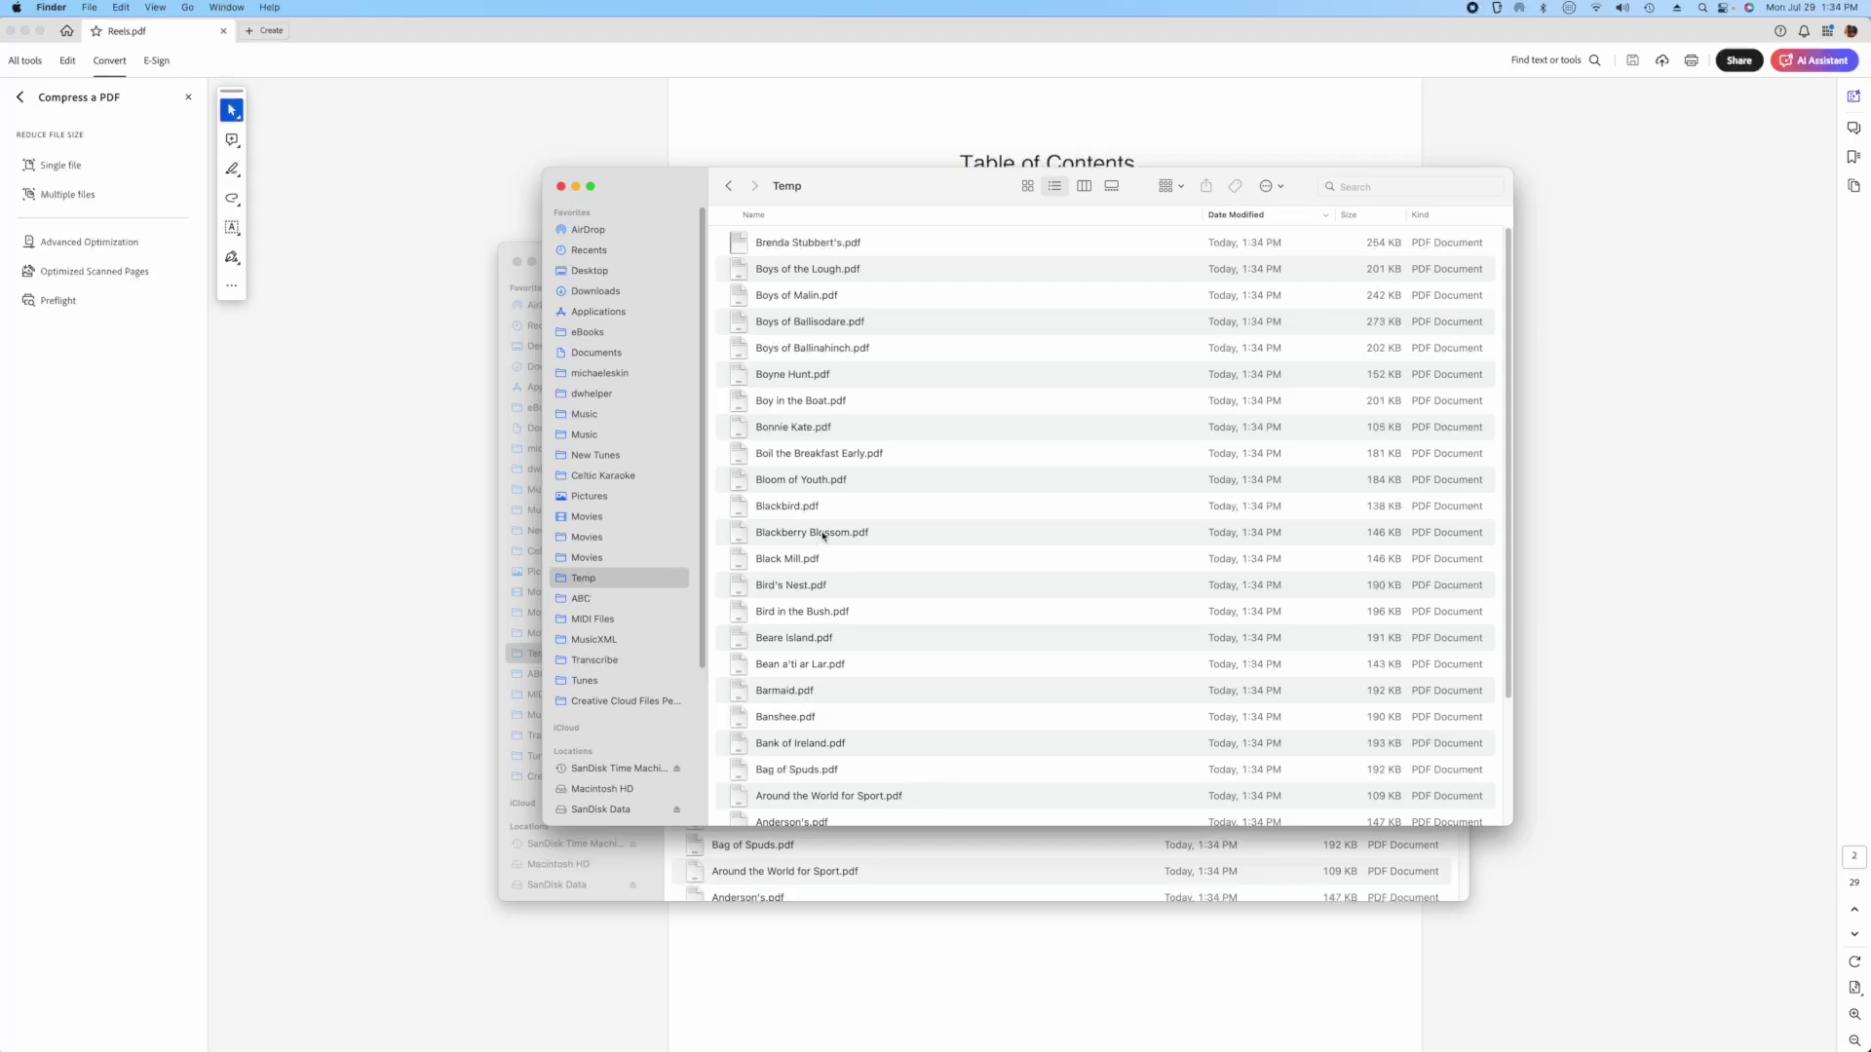
Open the compressed Bonnie Kate.pdf and follow its title link to view the tune in the browser.
double_click(800, 429)
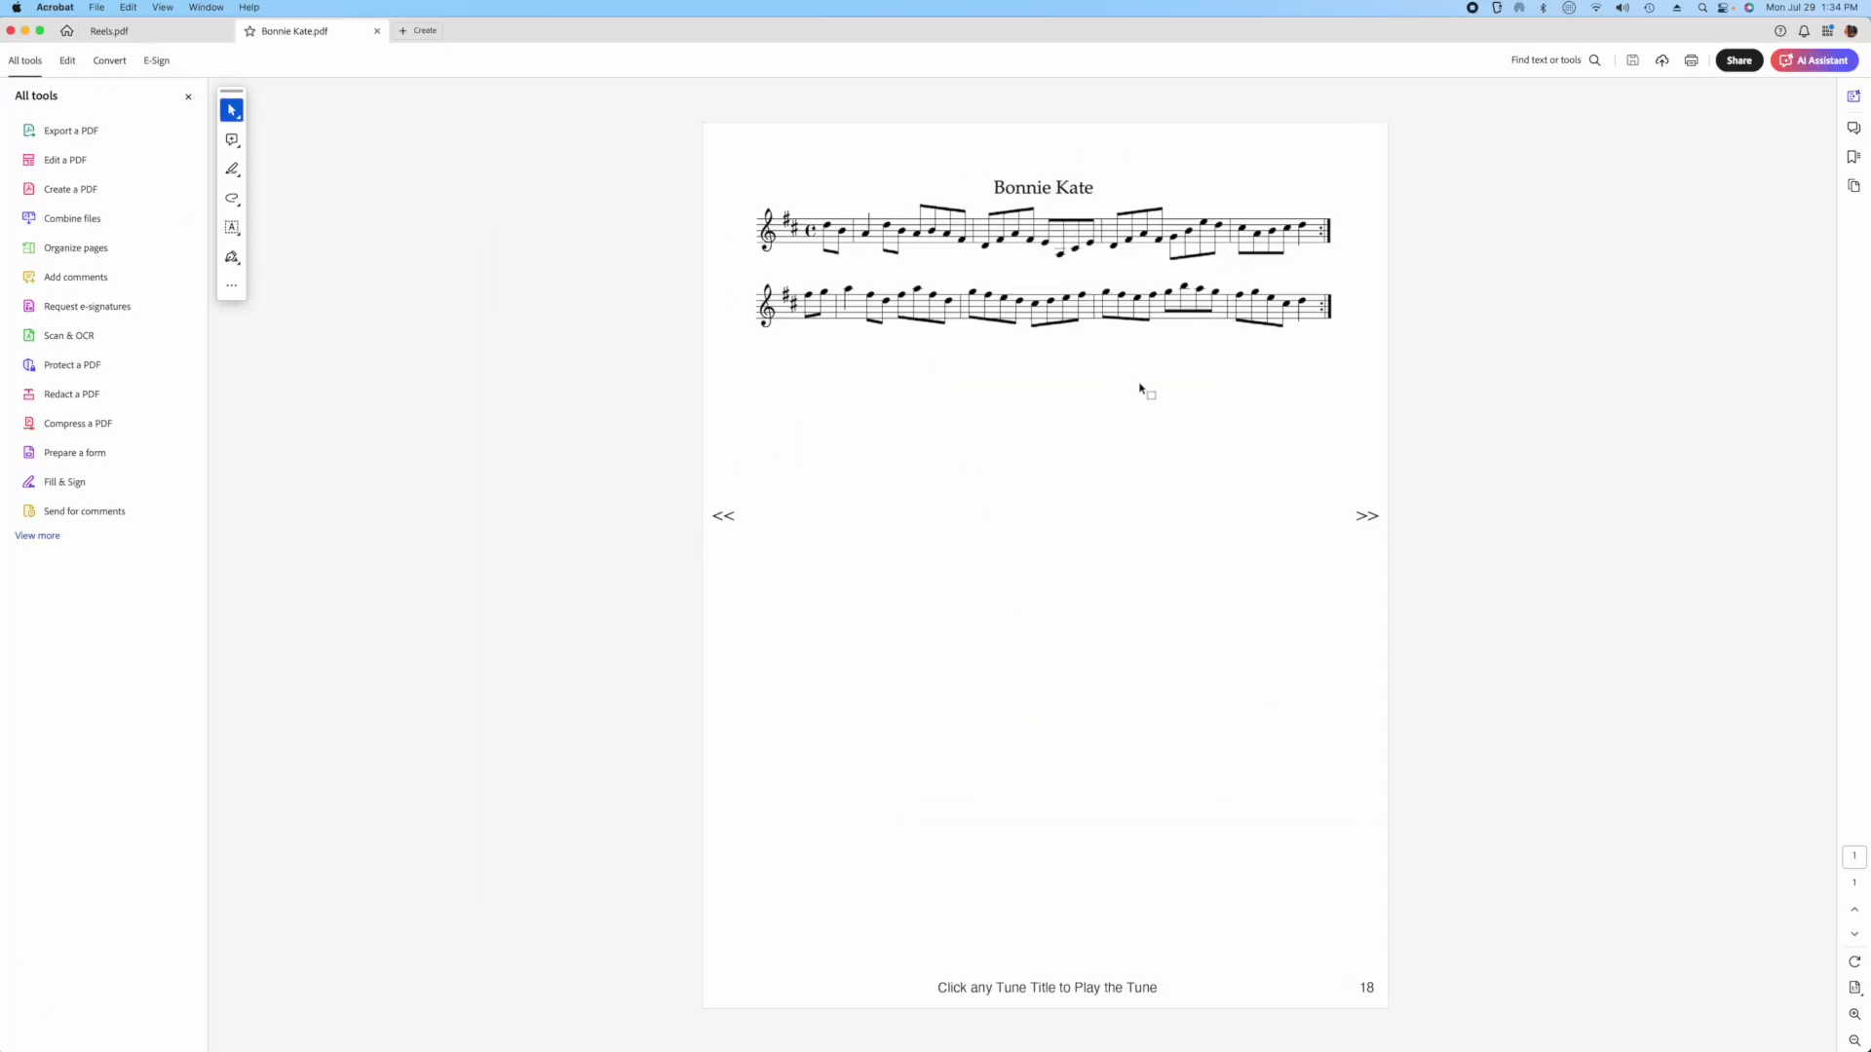
left_click(1048, 192)
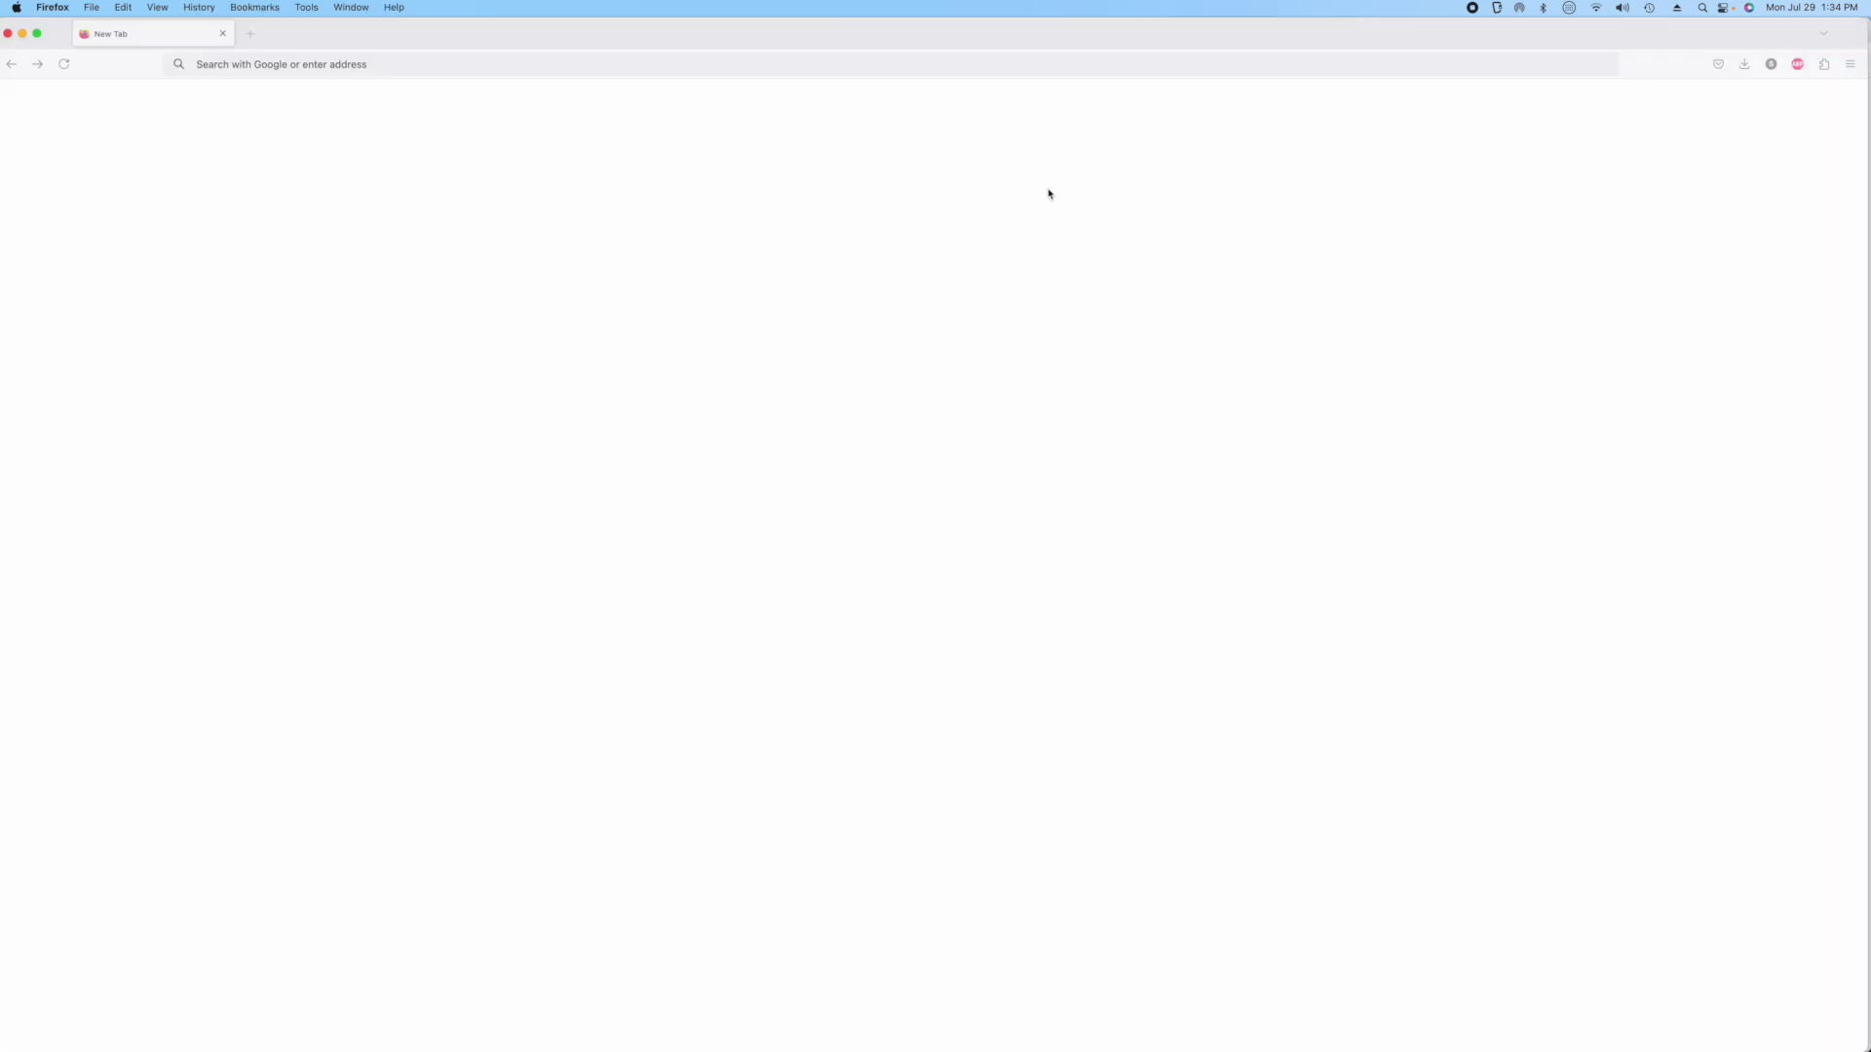
left_click(930, 972)
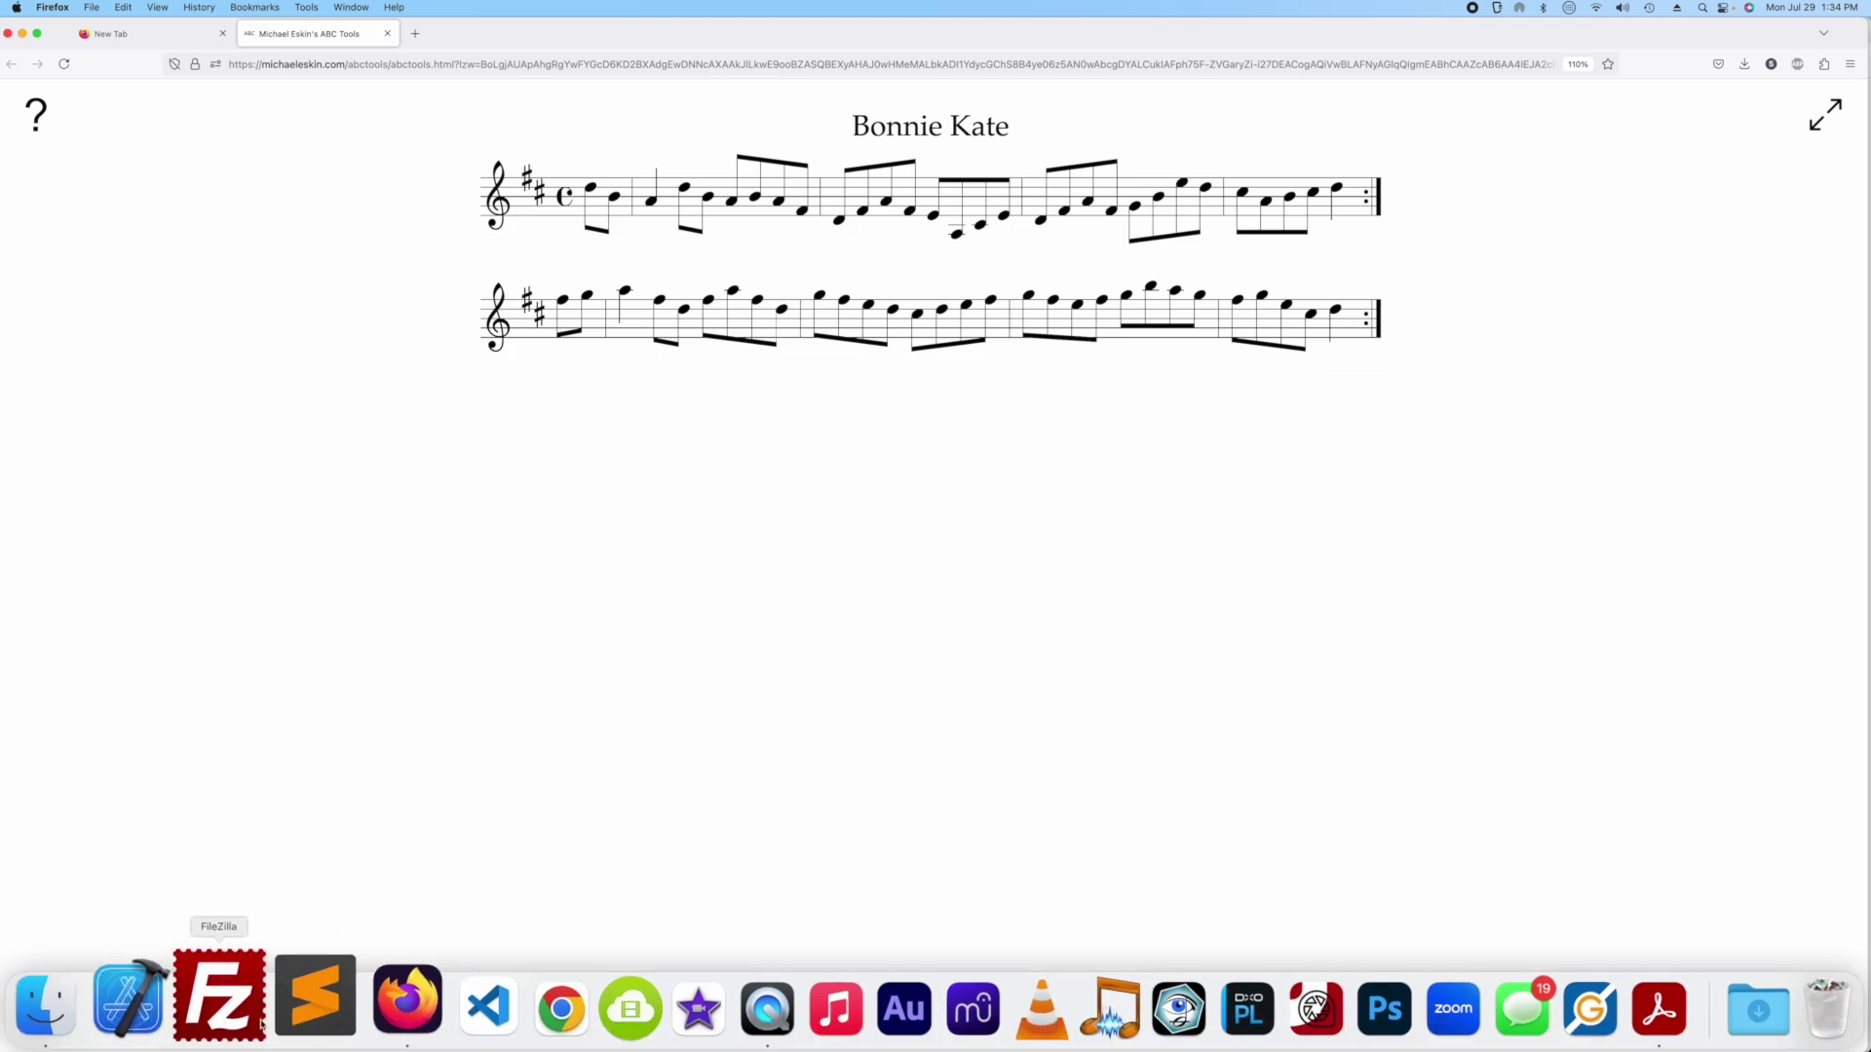
Return to the Temp folder in Finder and look through the remaining compressed tune PDFs.
left_click(80, 994)
scroll(873, 563, "down", 4)
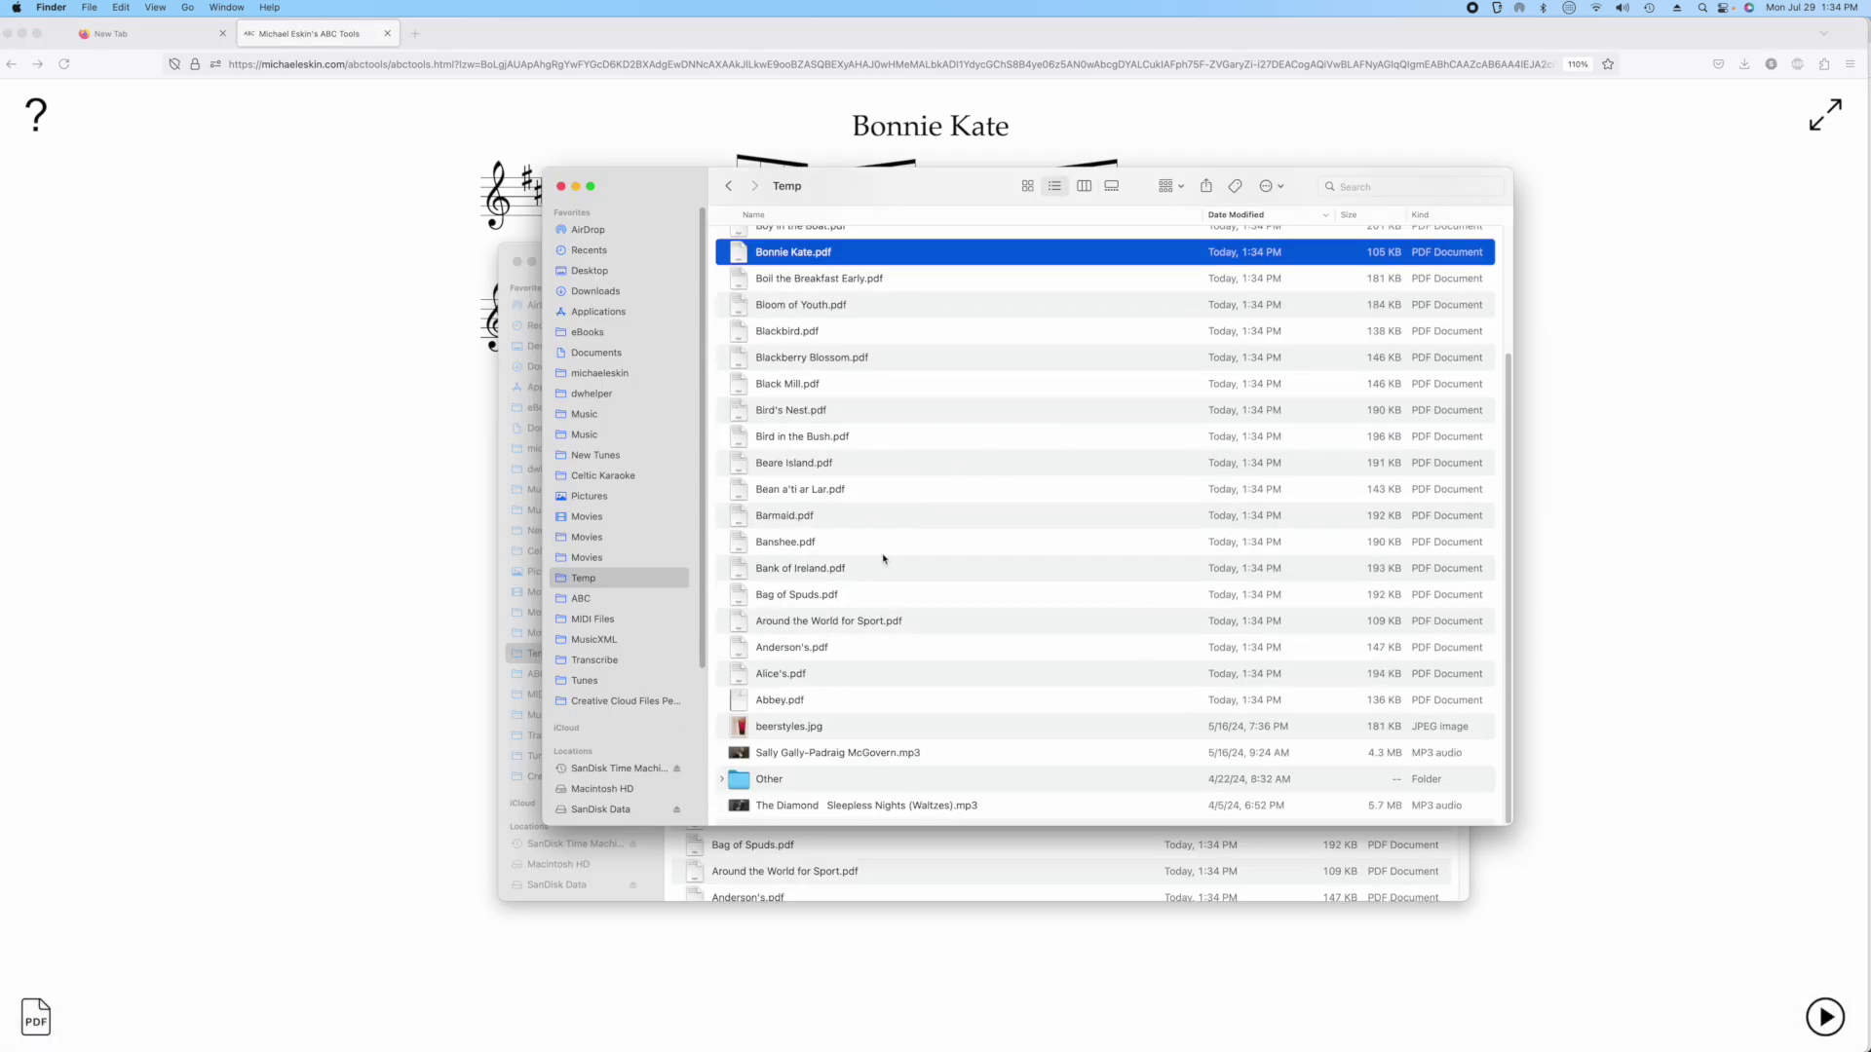
Open the compressed Banshee.pdf, follow its title link to view the tune in the browser, and close that browser page.
double_click(787, 541)
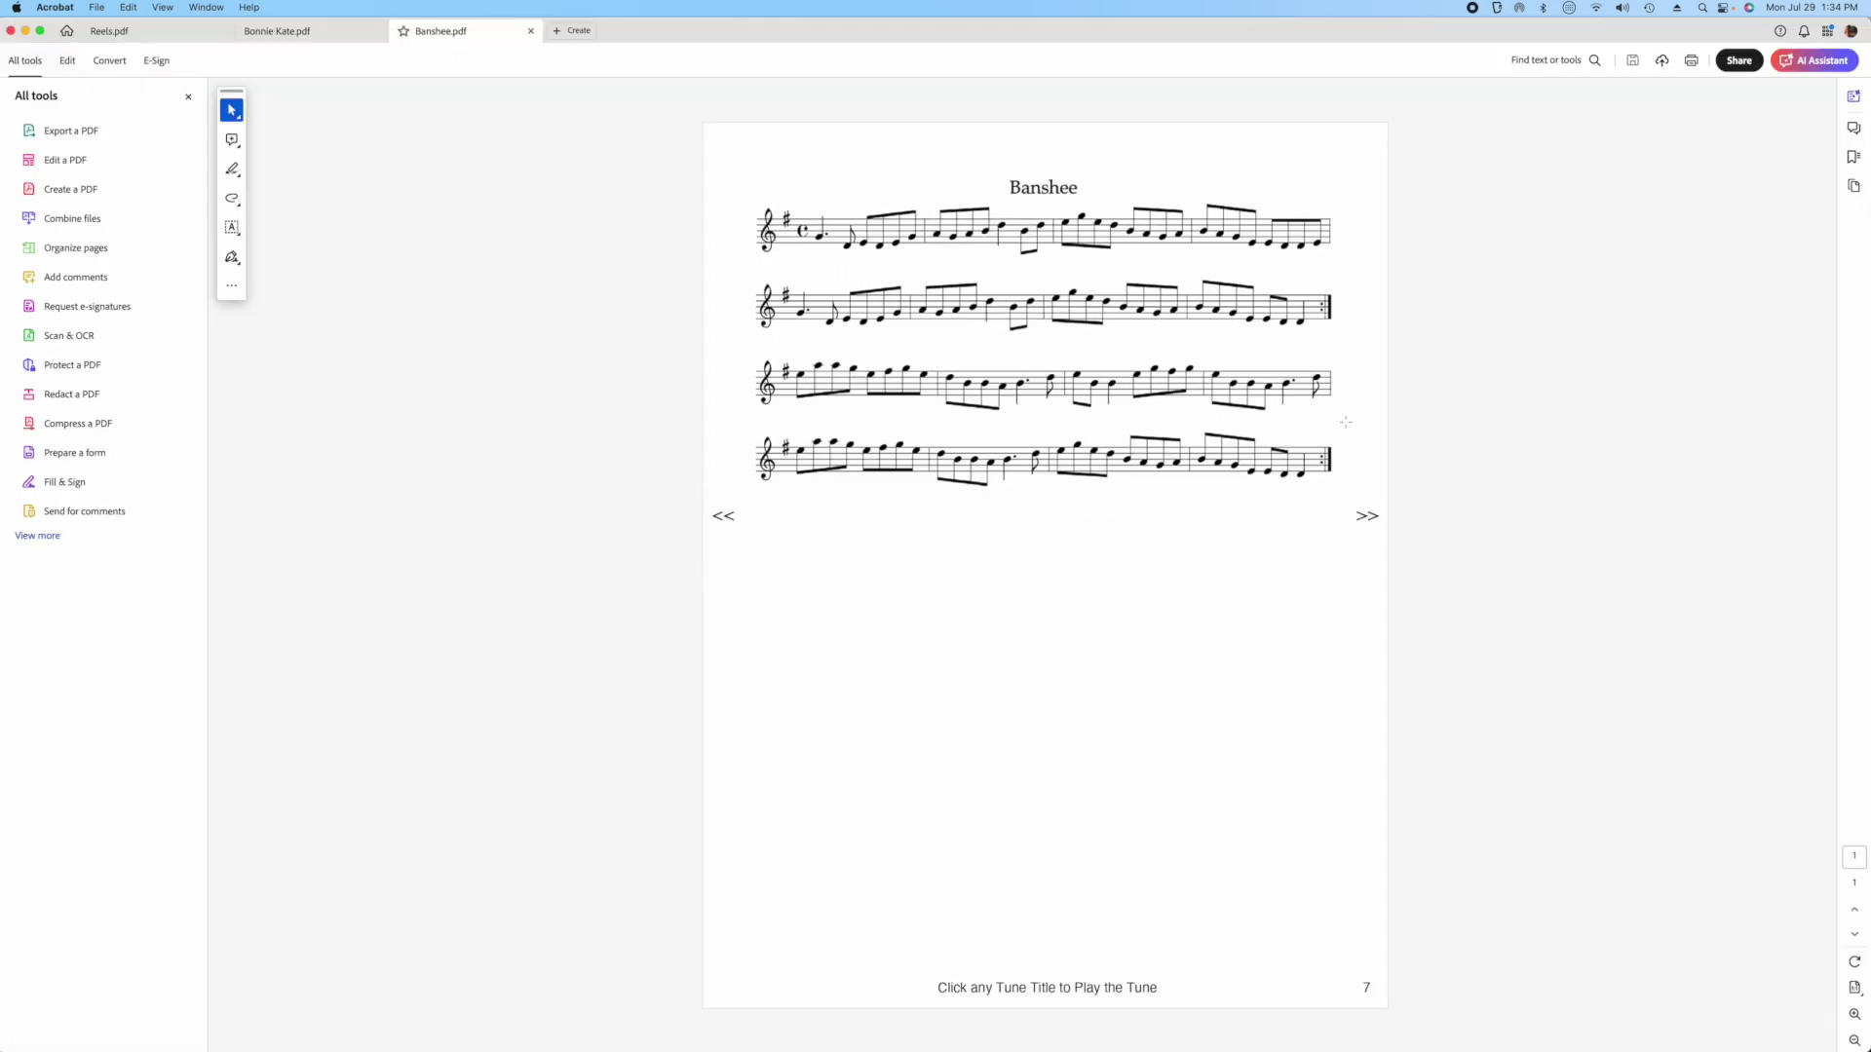
left_click(1051, 195)
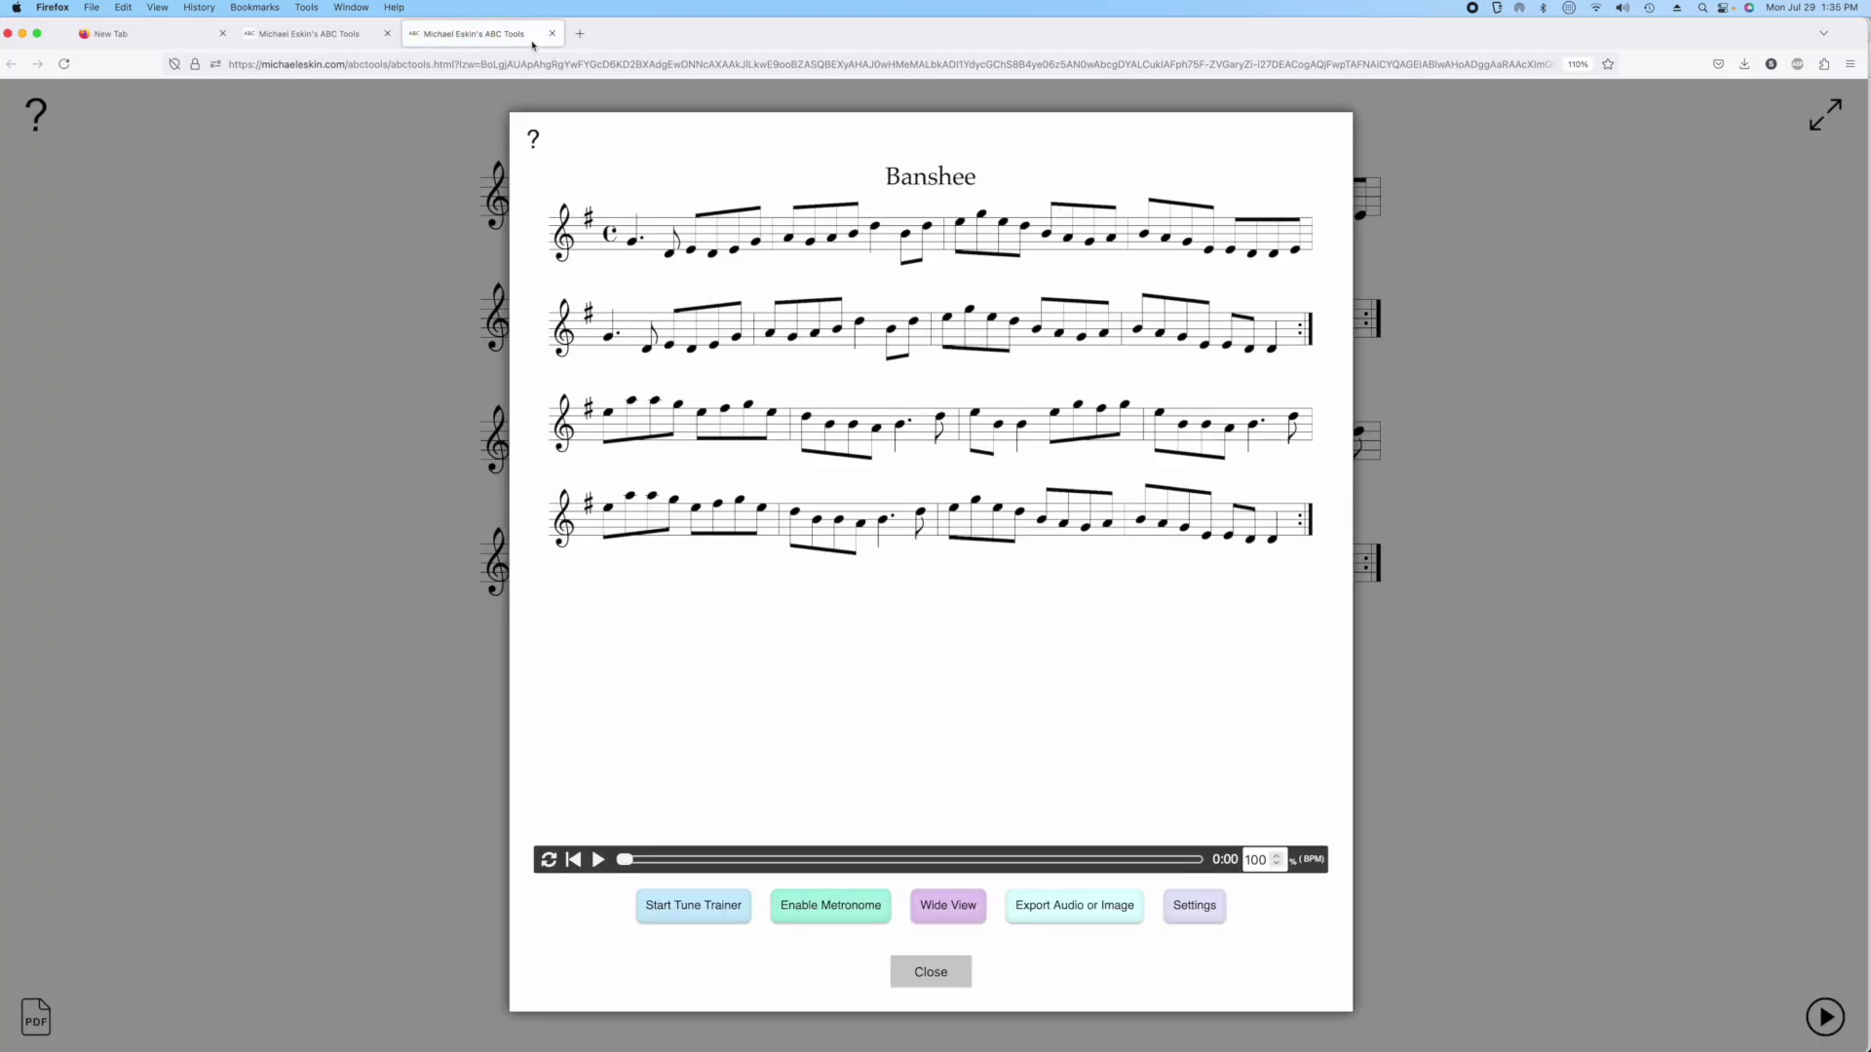
left_click(551, 34)
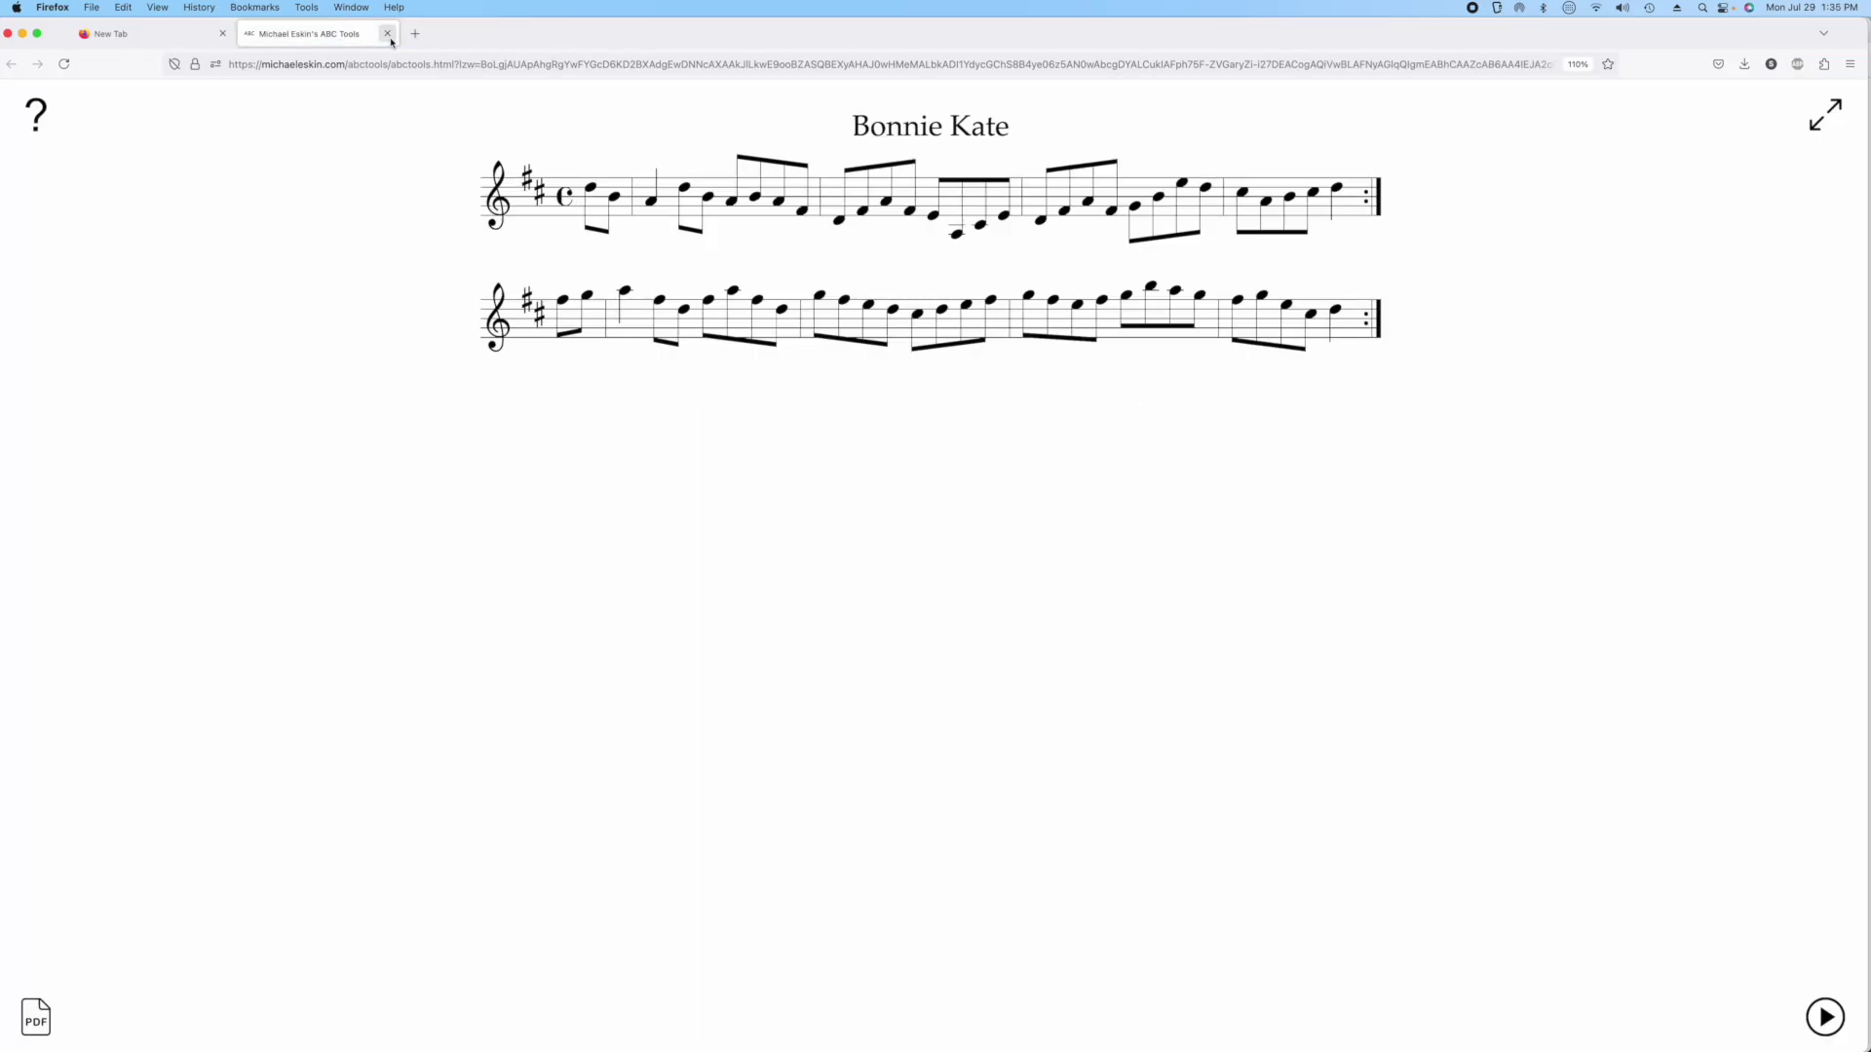
Switch back to Acrobat and look through the pages of the original Reels.pdf tunebook.
mouse_move(921, 1049)
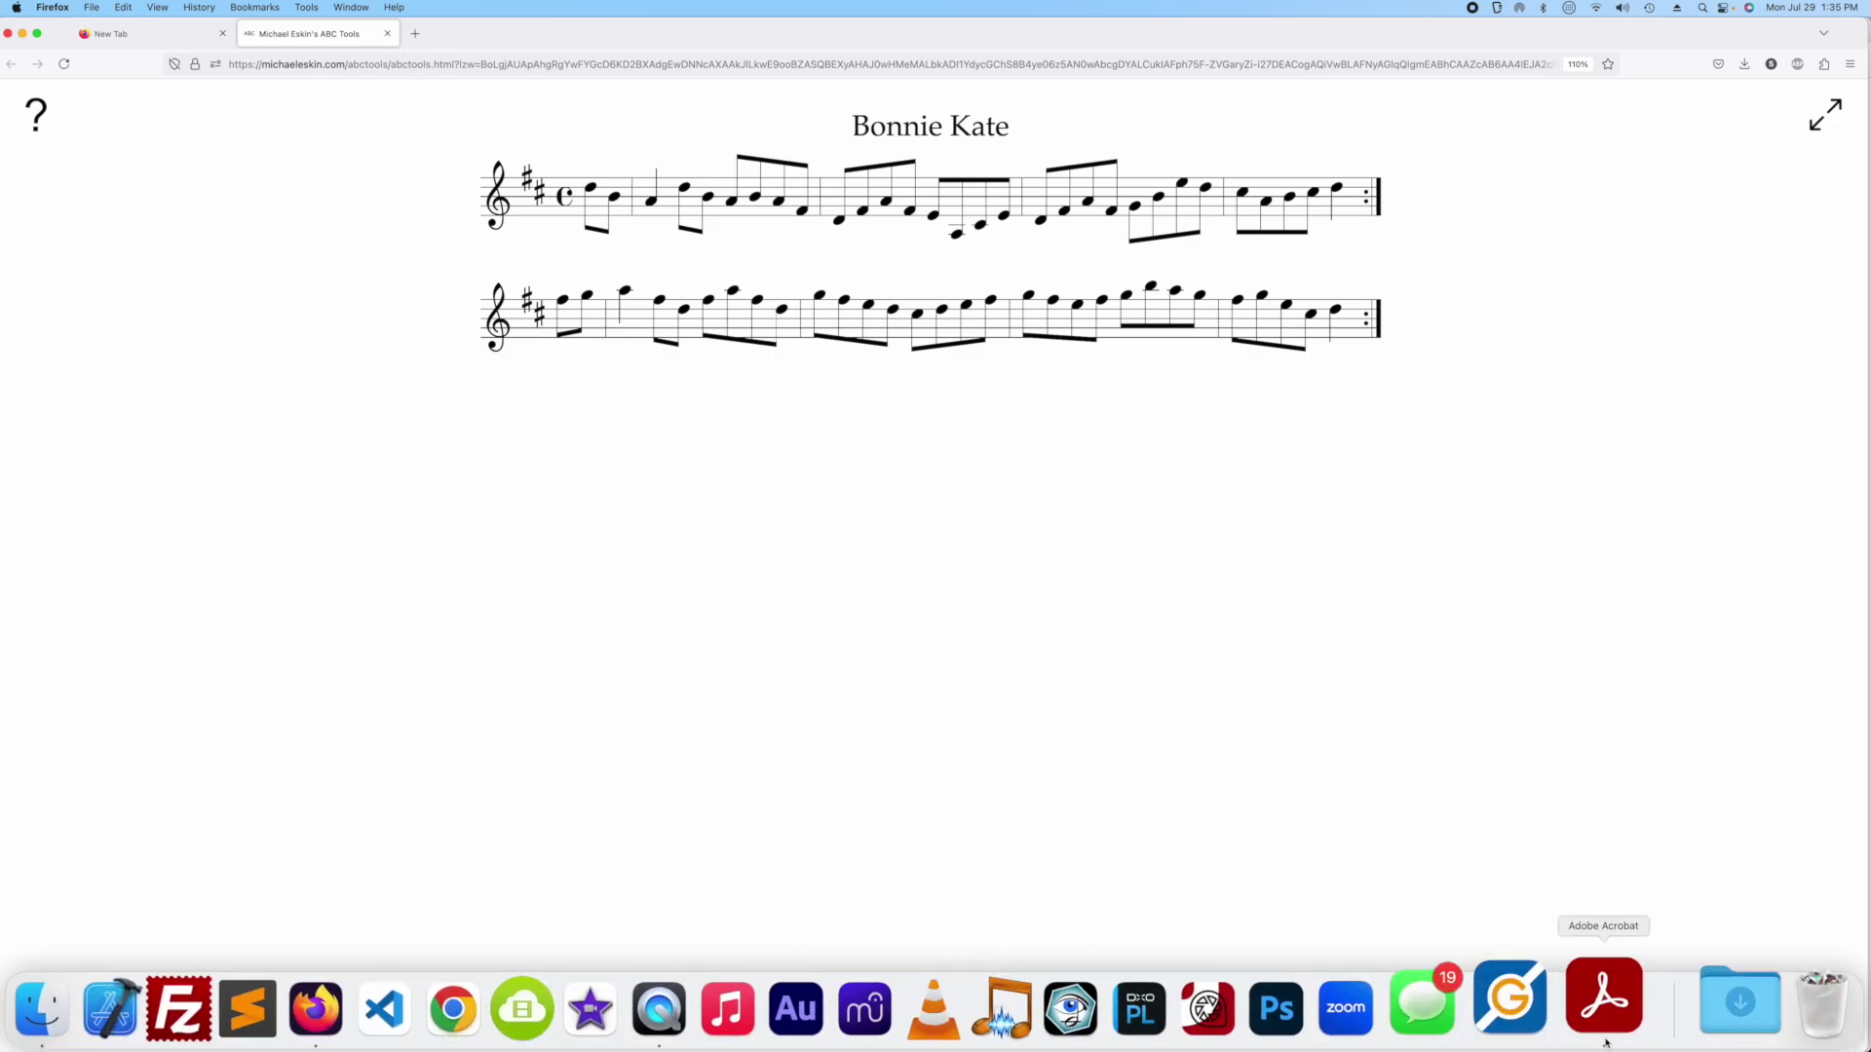
left_click(1599, 1006)
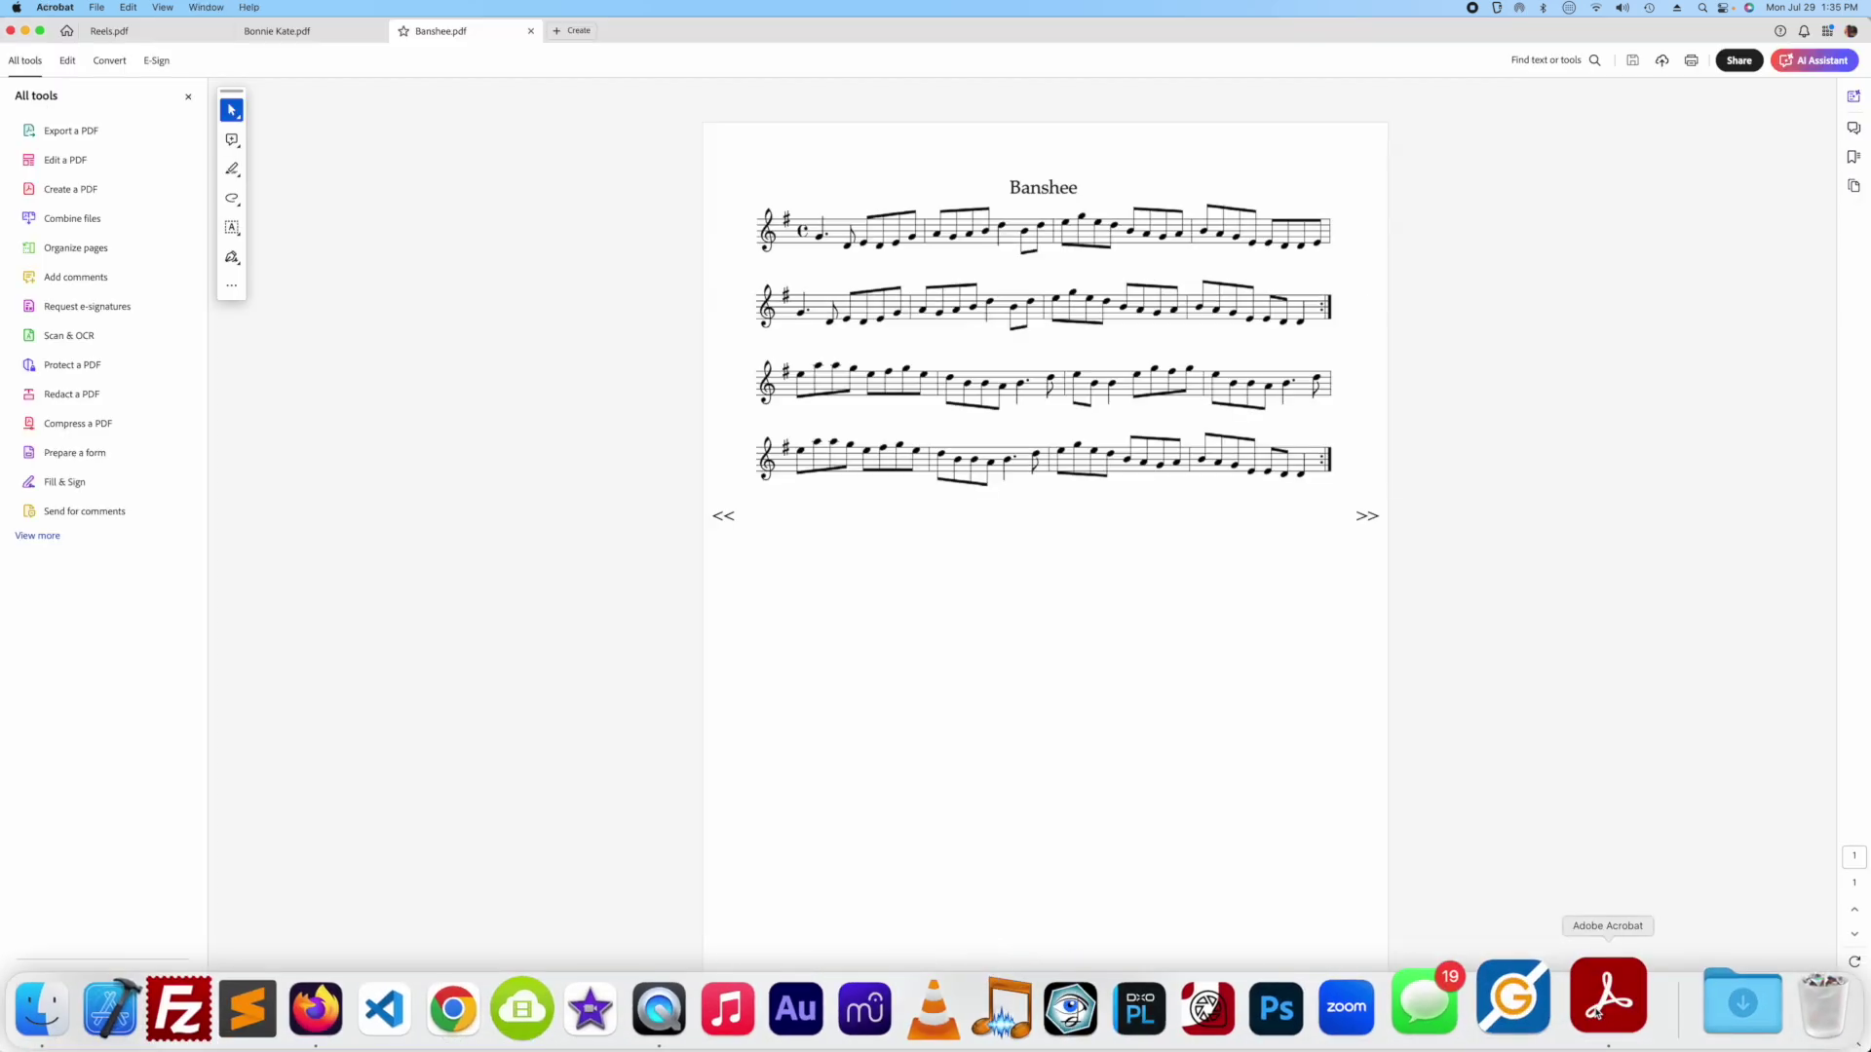
left_click(137, 30)
scroll(1213, 501, "up", 3)
scroll(1213, 502, "down", 4)
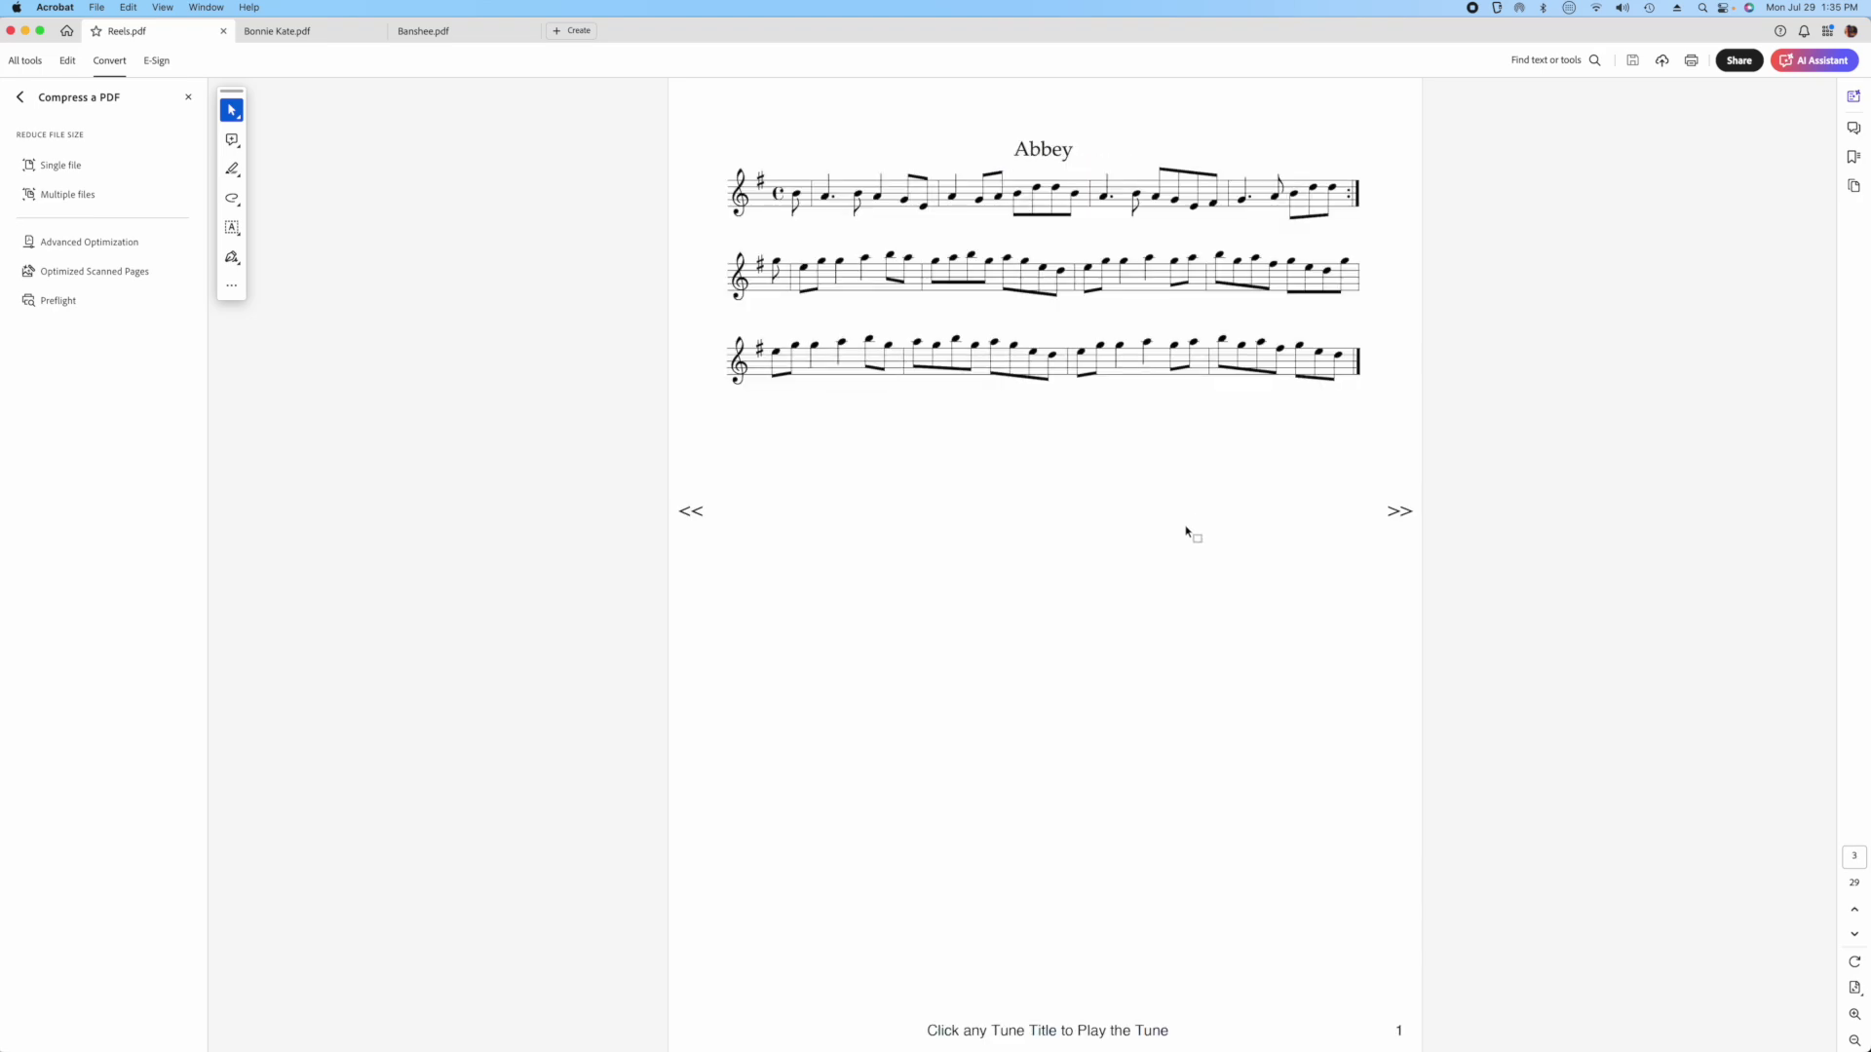